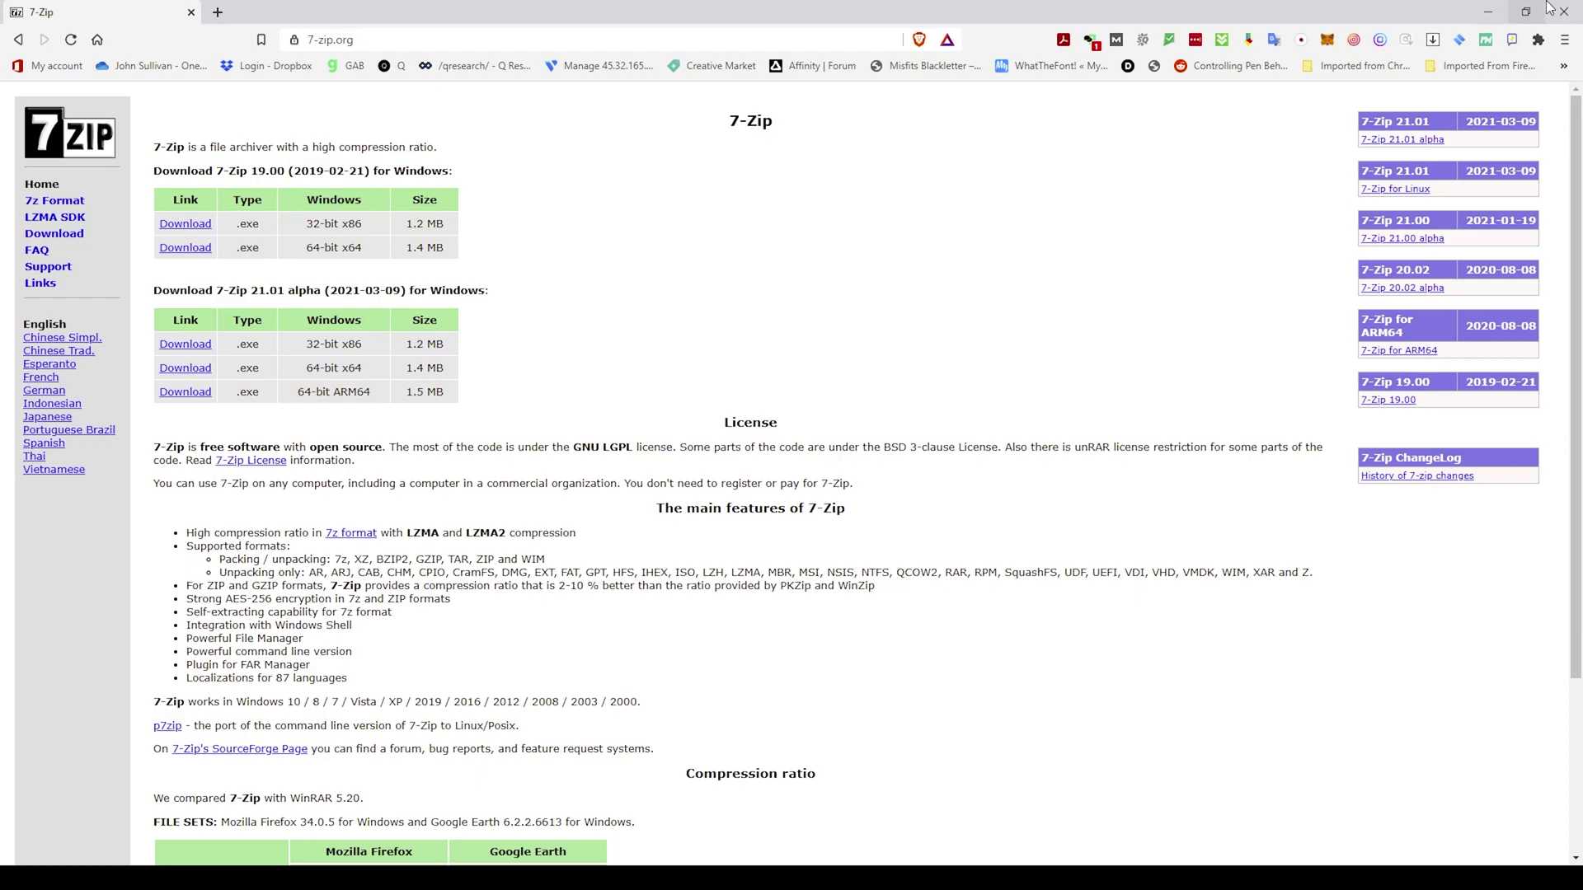
Step: Close the 7-zip.org page in Brave to reveal Photoshop again
click(1562, 14)
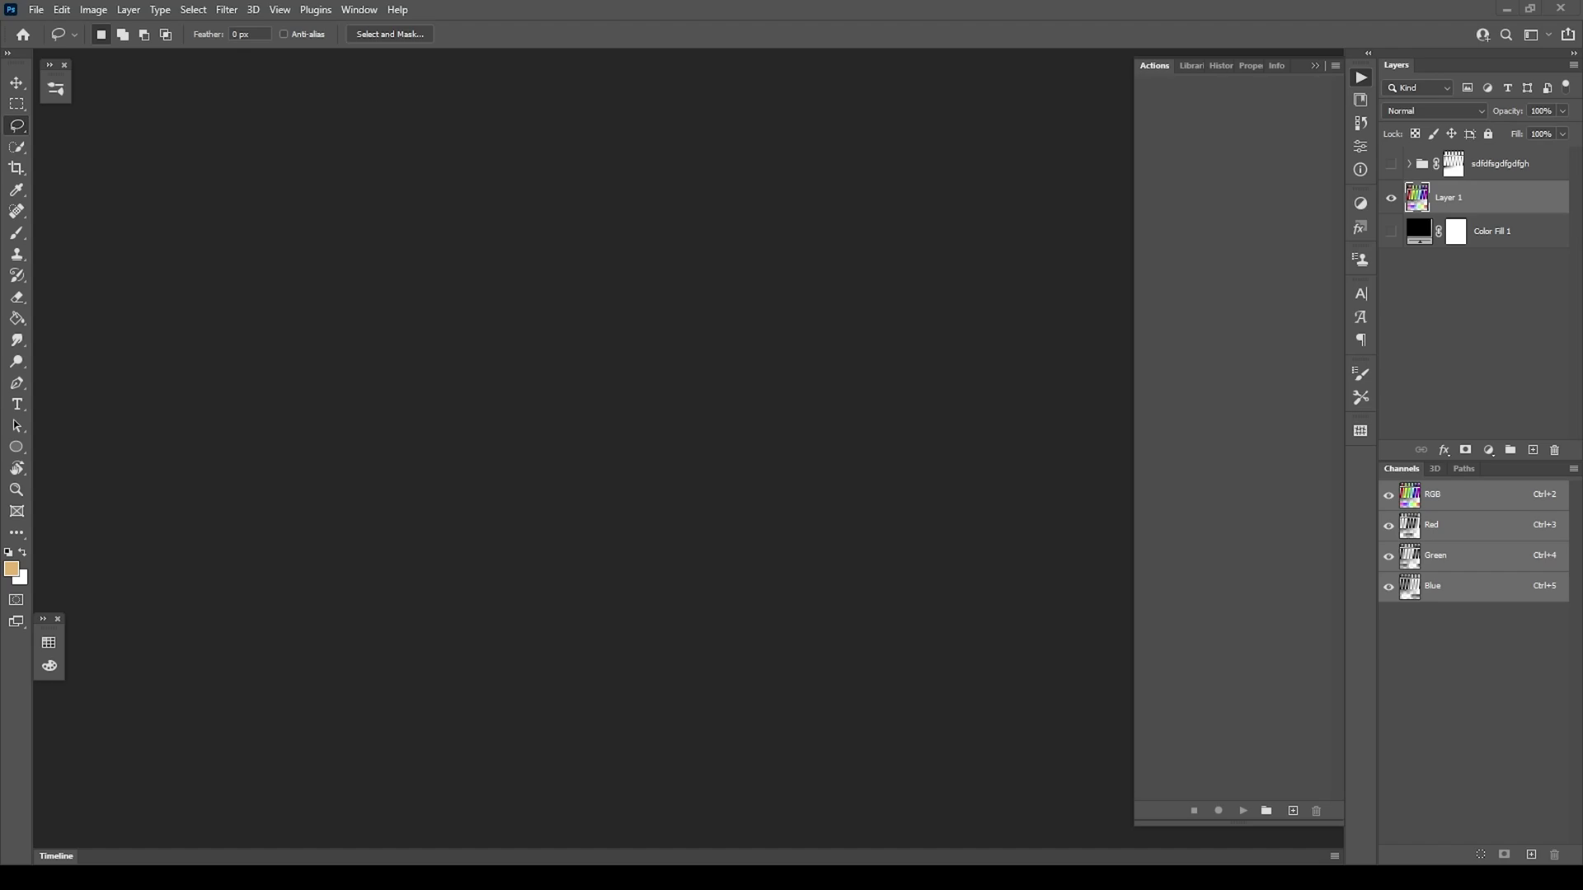
Step: Delete all seven TUTORIAL items from Actions through THUMB_5, leaving only PM_PS_Raster-Kit_V2.zip selected
key(alt+Tab)
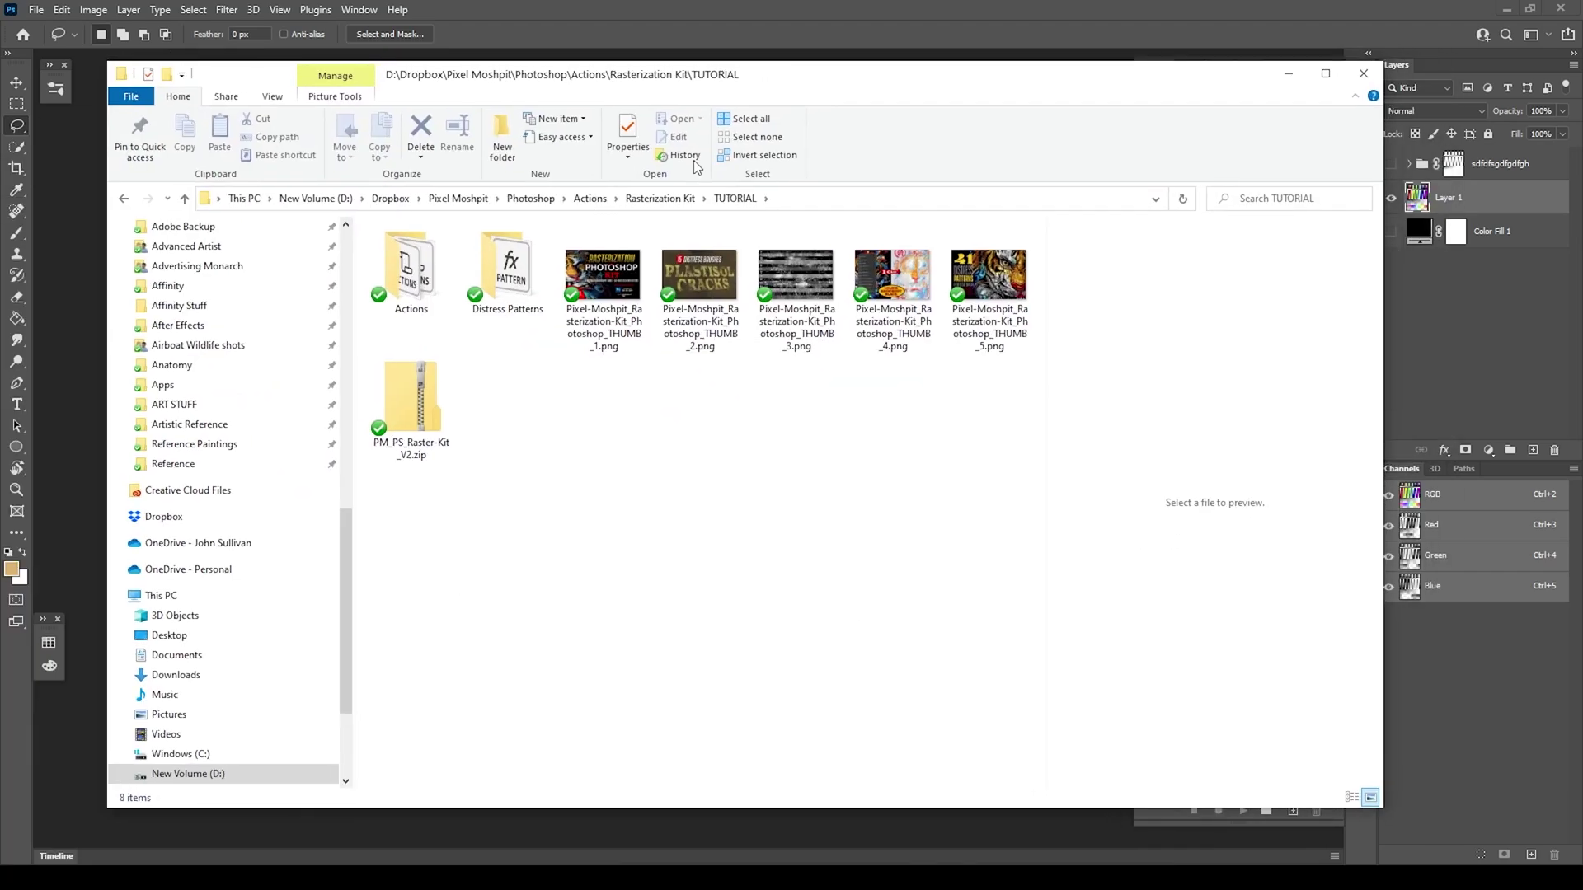
drag(1010, 399, 552, 262)
click(411, 272)
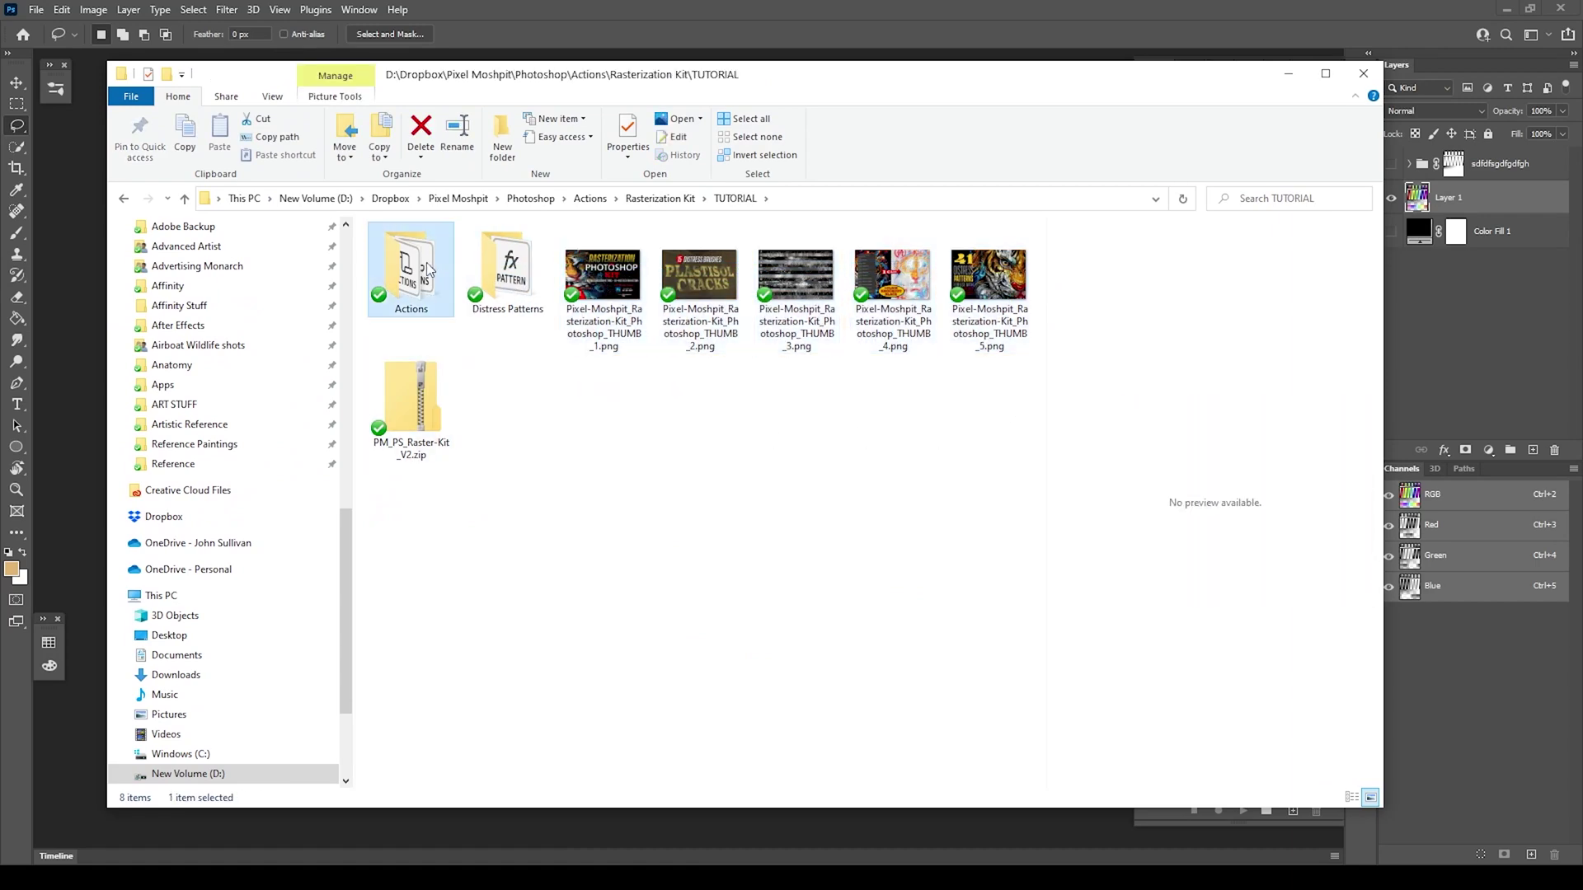
click(978, 283)
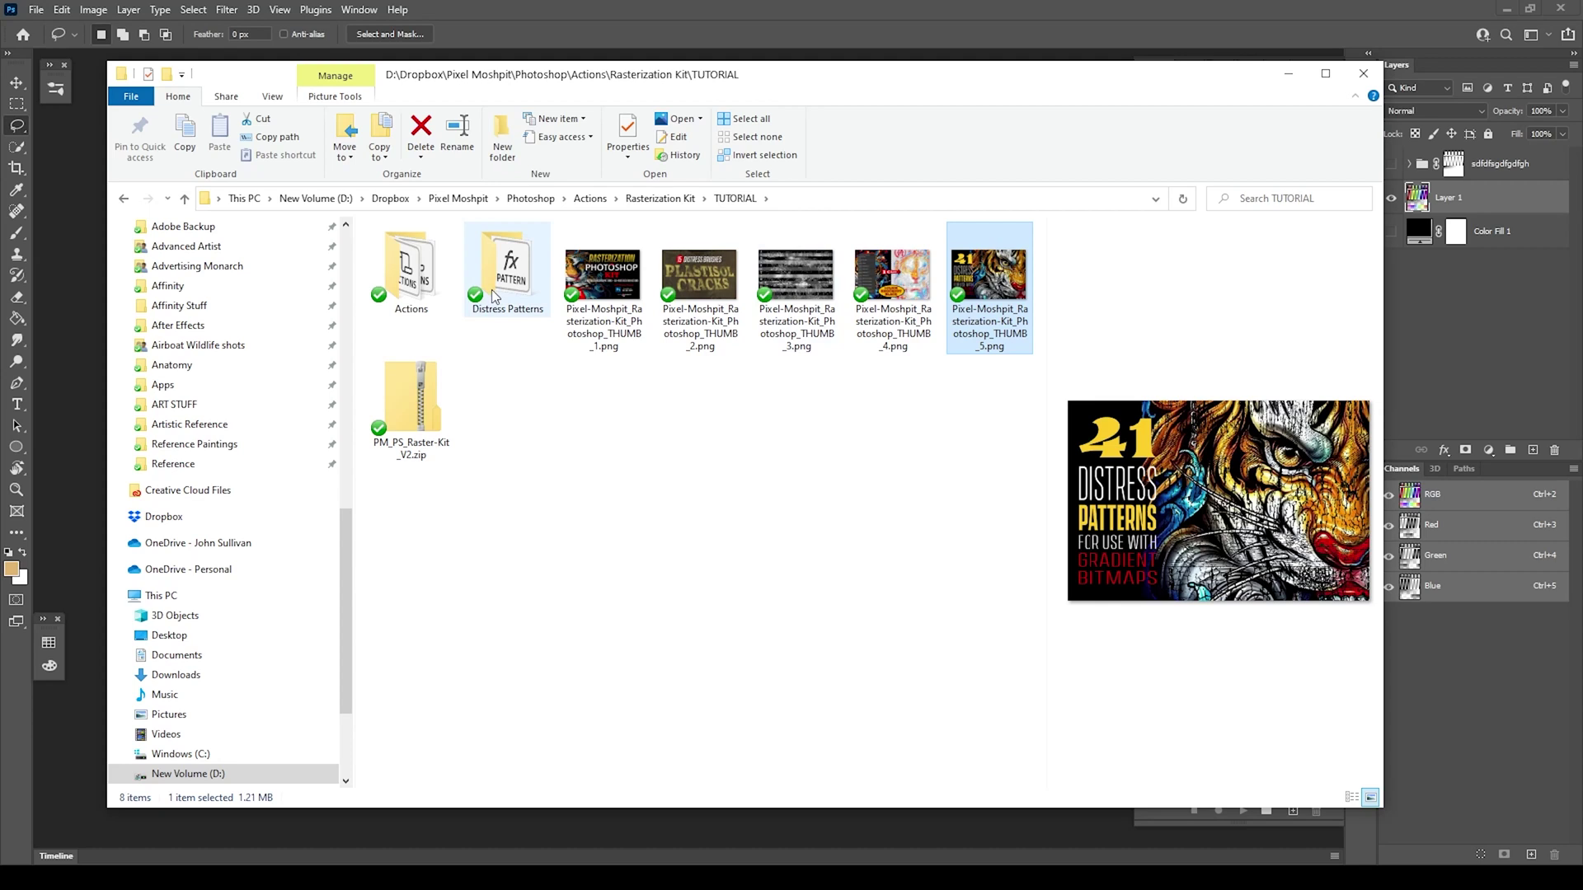
shift+click(438, 288)
key(Delete)
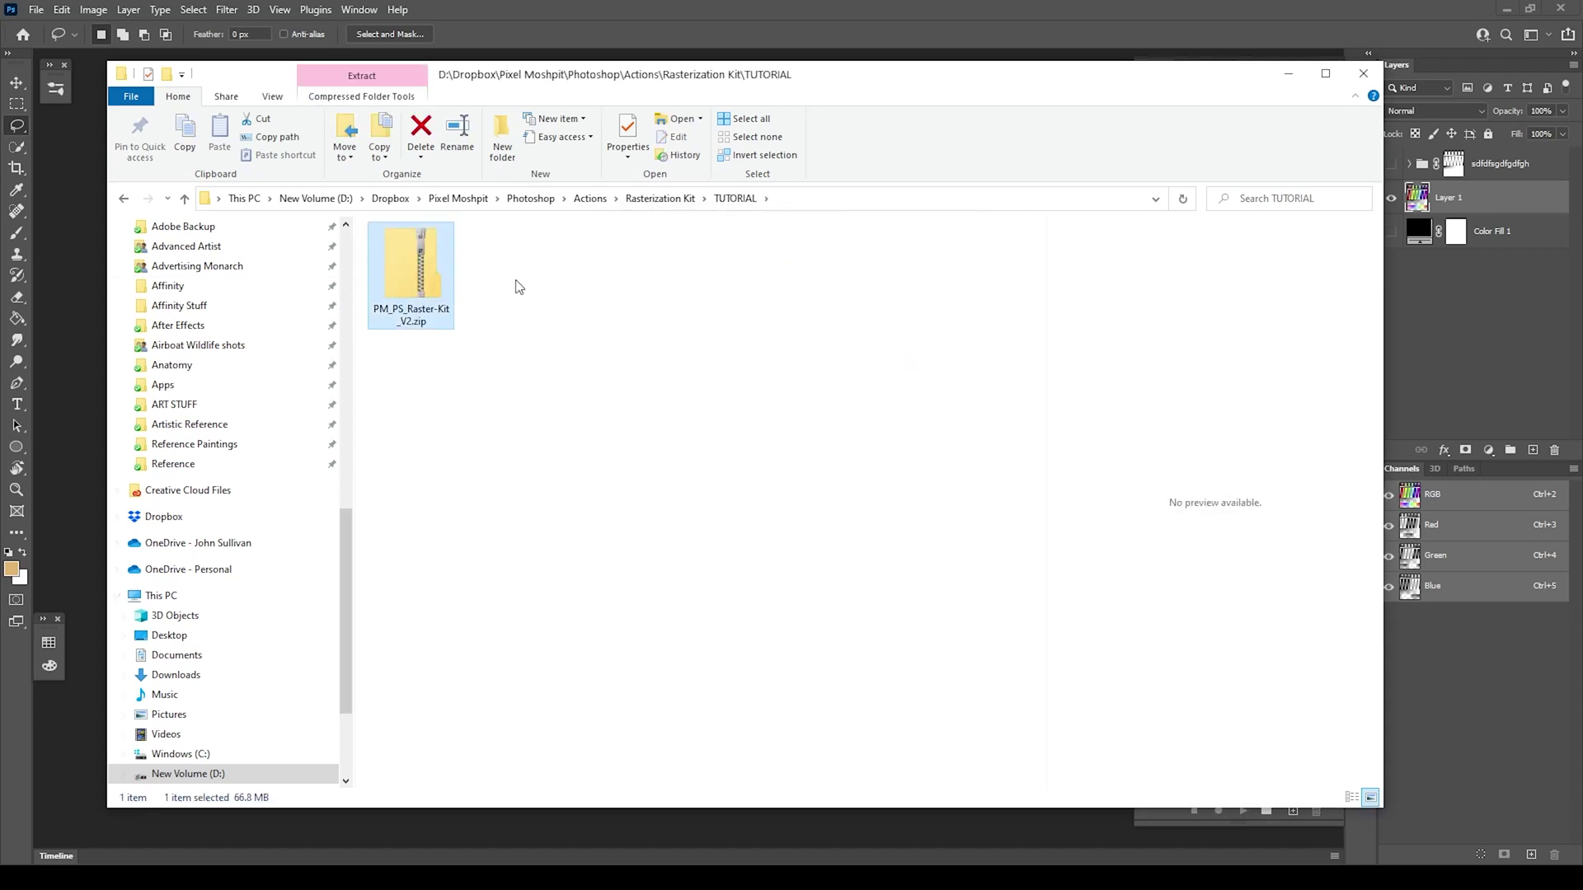
mouse_move(517, 238)
mouse_down()
mouse_move(505, 286)
mouse_move(367, 346)
mouse_move(381, 359)
mouse_move(511, 247)
mouse_up()
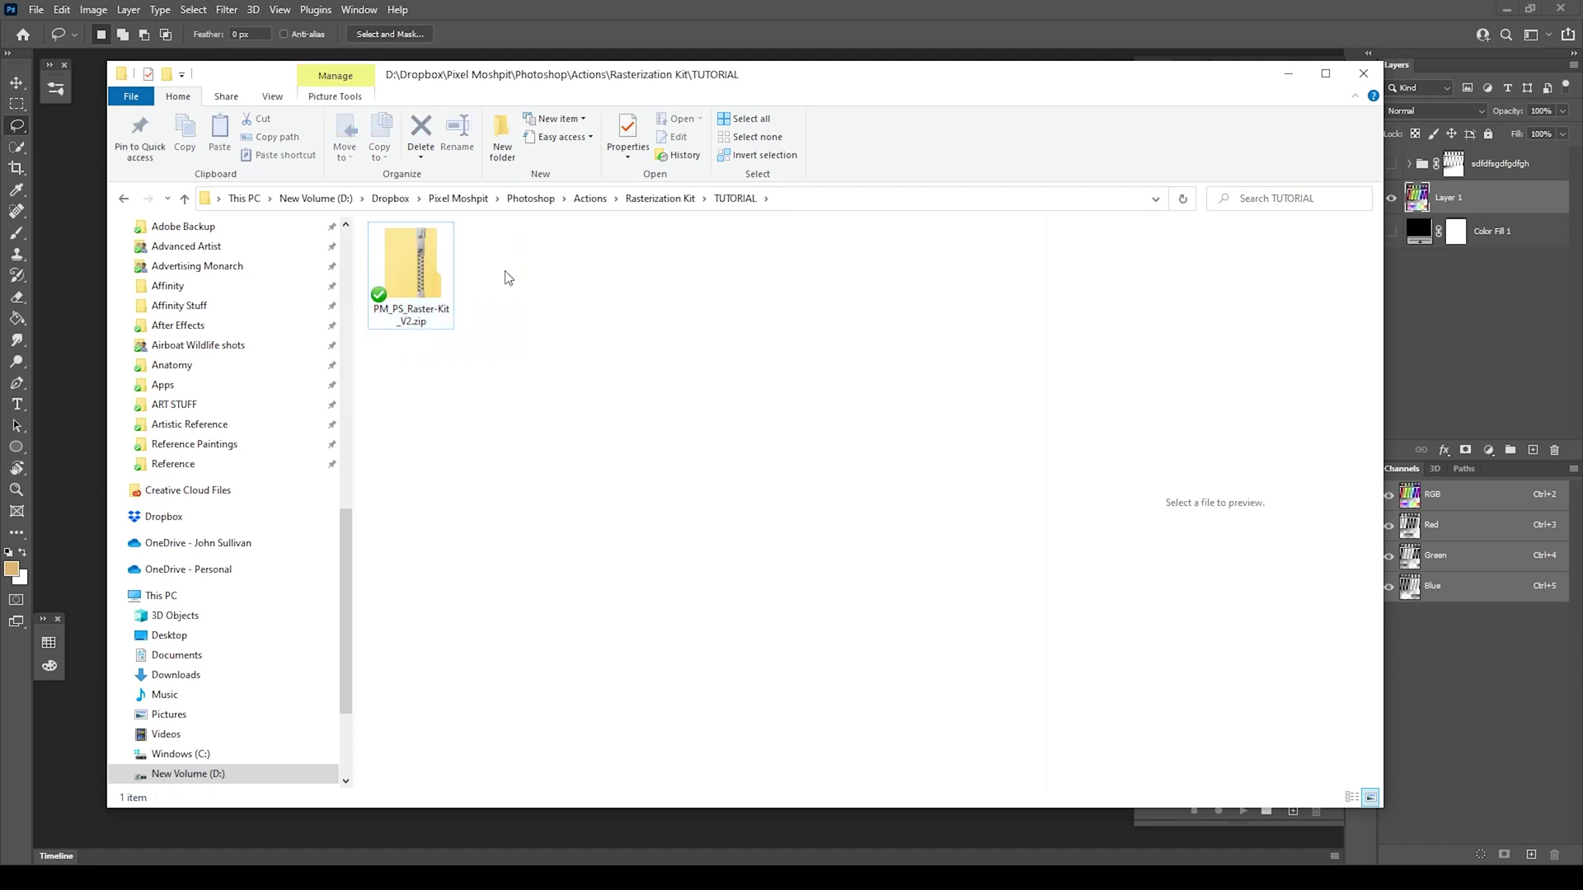
Step: Extract PM_PS_Raster-Kit_V2.zip into the TUTORIAL folder with 7-Zip's Extract Here
right_click(421, 262)
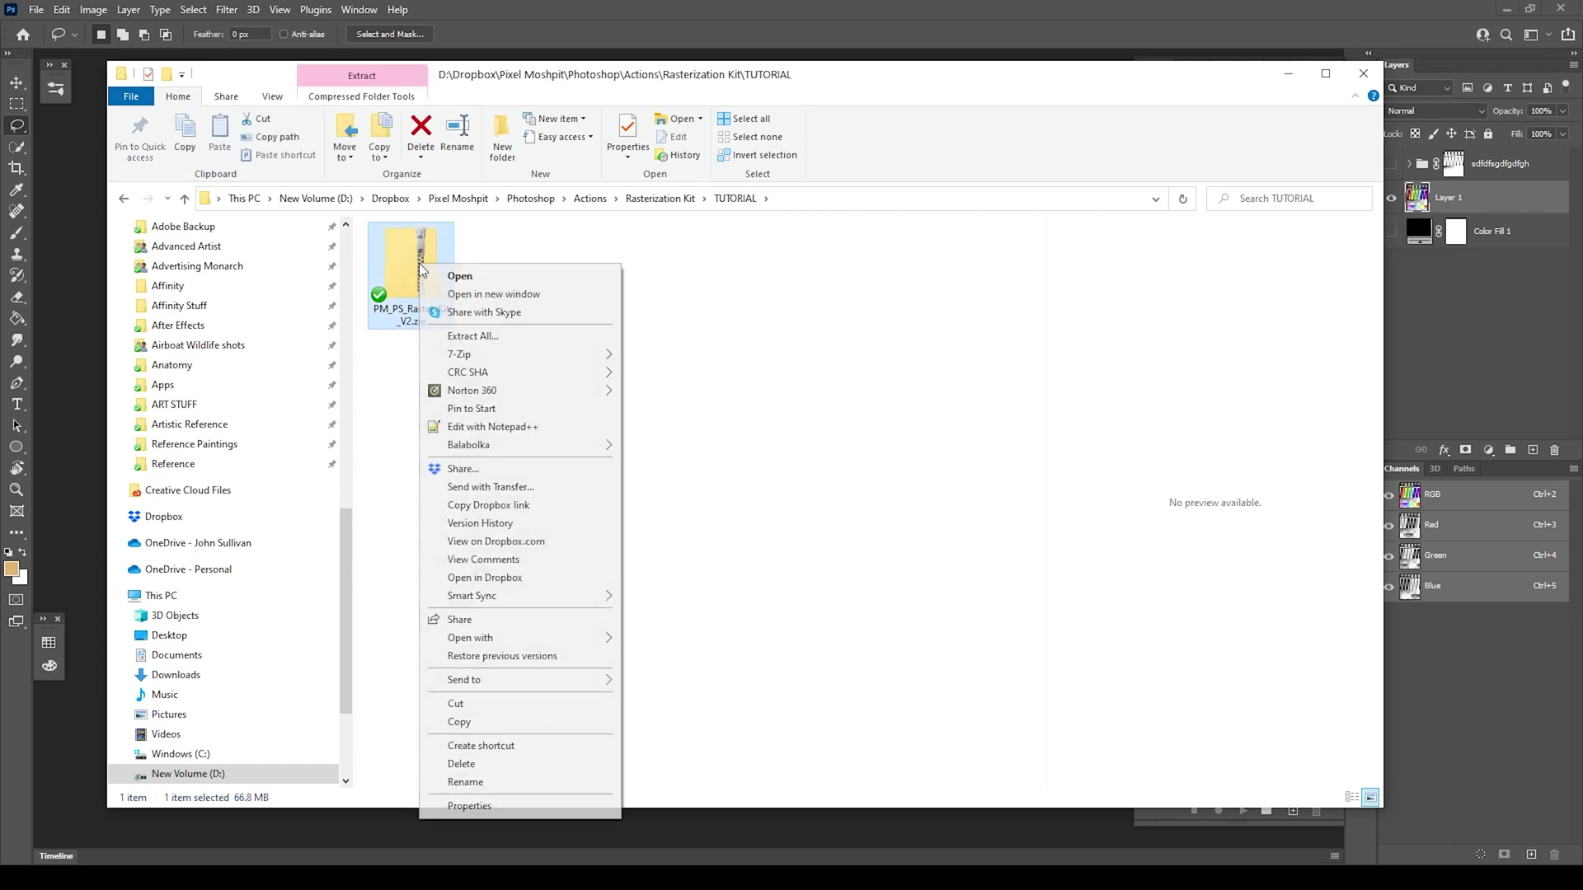
mouse_move(464, 359)
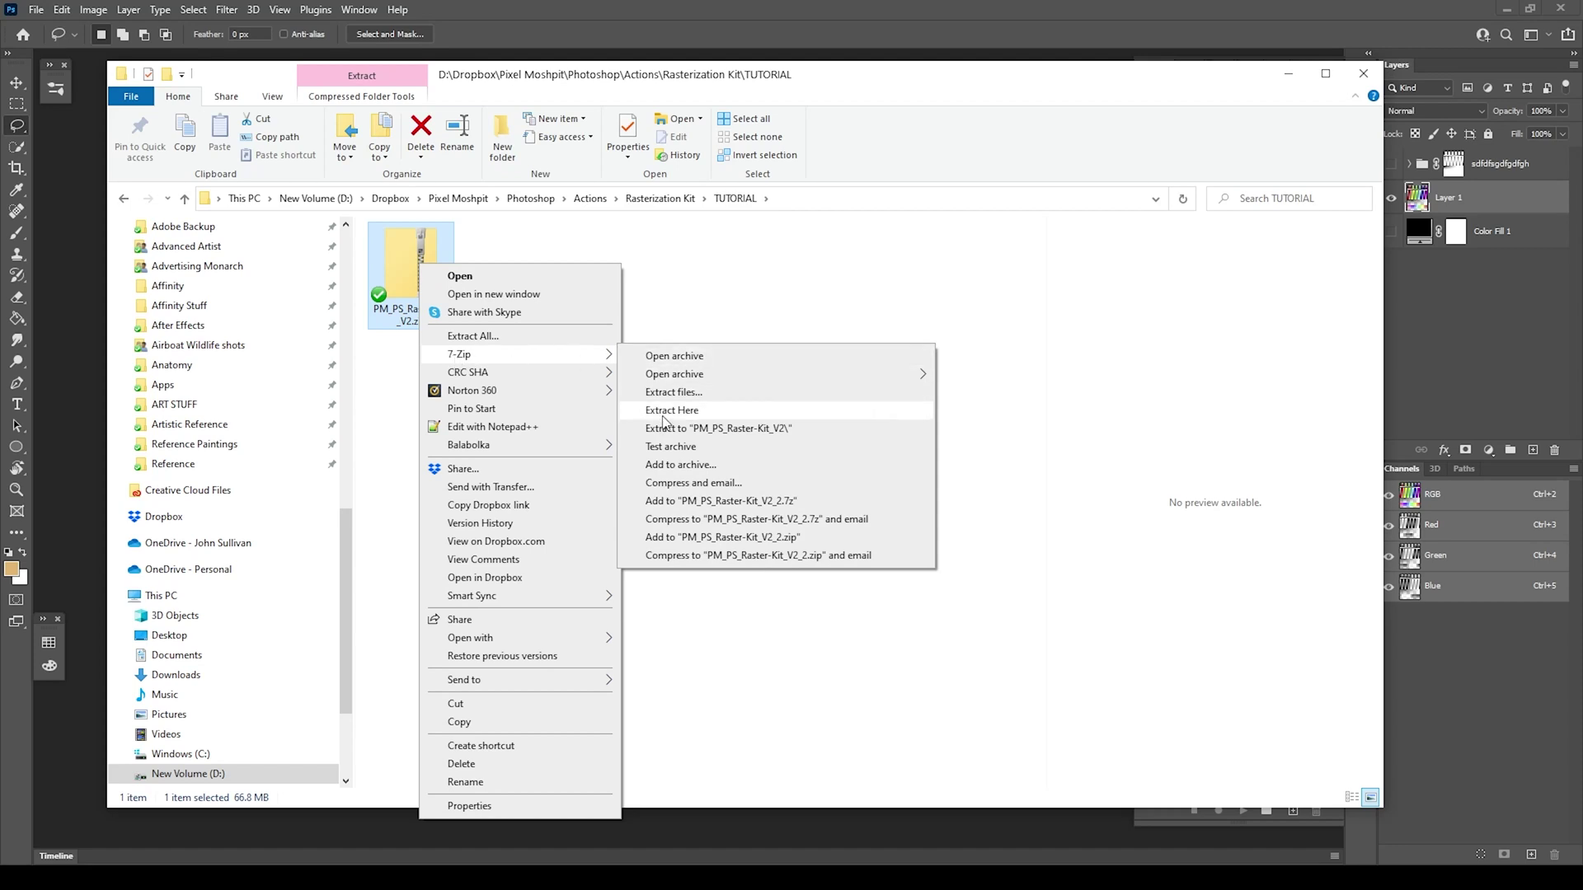
click(692, 416)
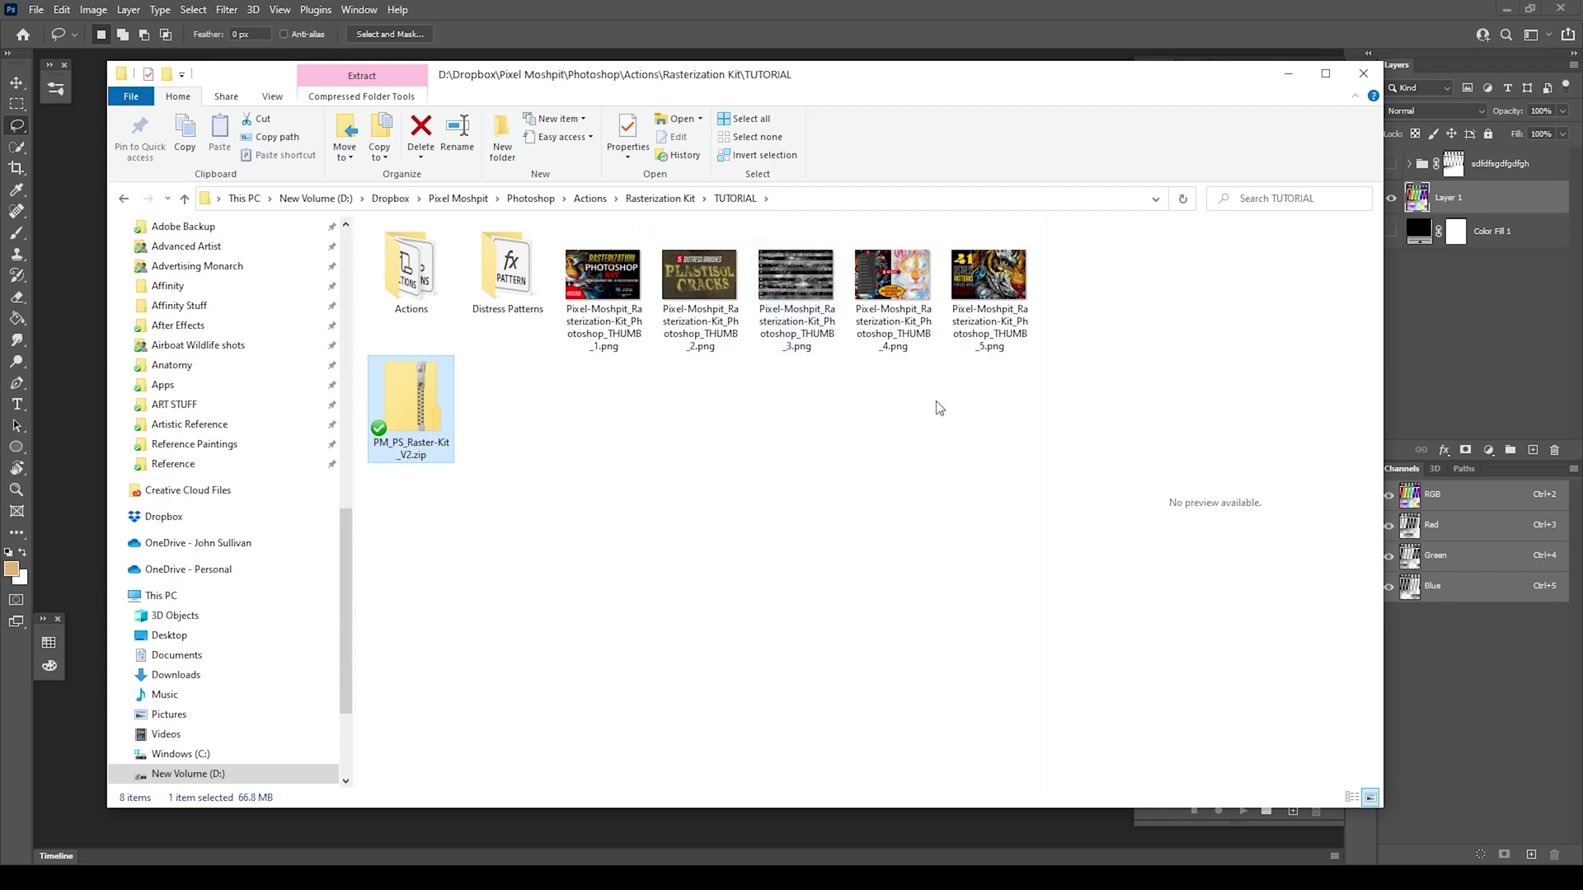
Step: Check the restored thumbnails, Distress Patterns and Actions folders, then minimize Explorer
click(960, 338)
shift+click(619, 285)
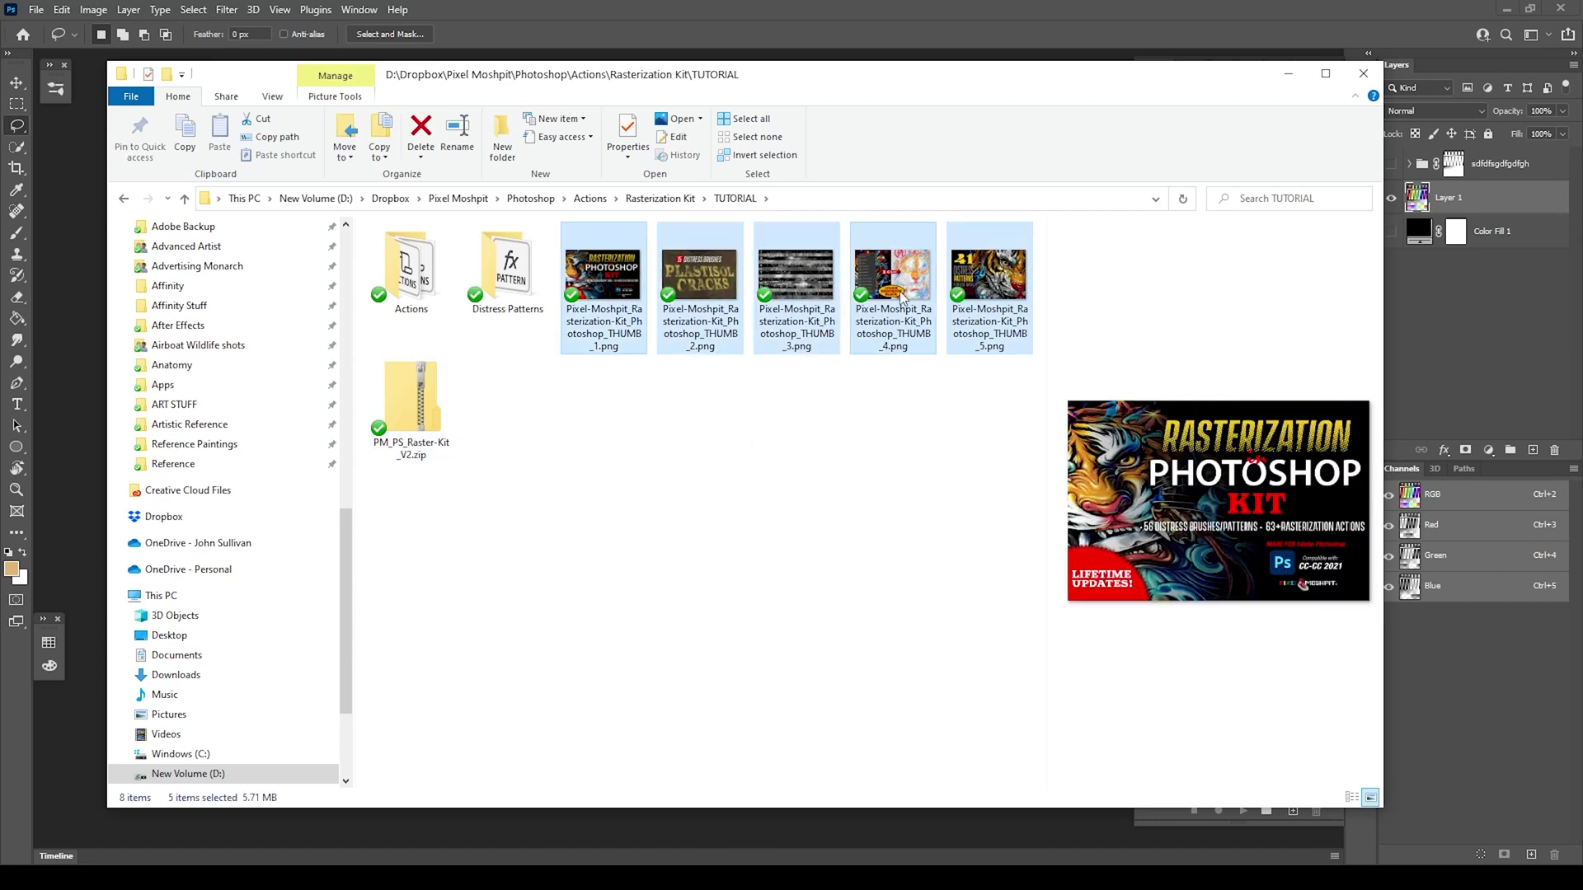
click(513, 283)
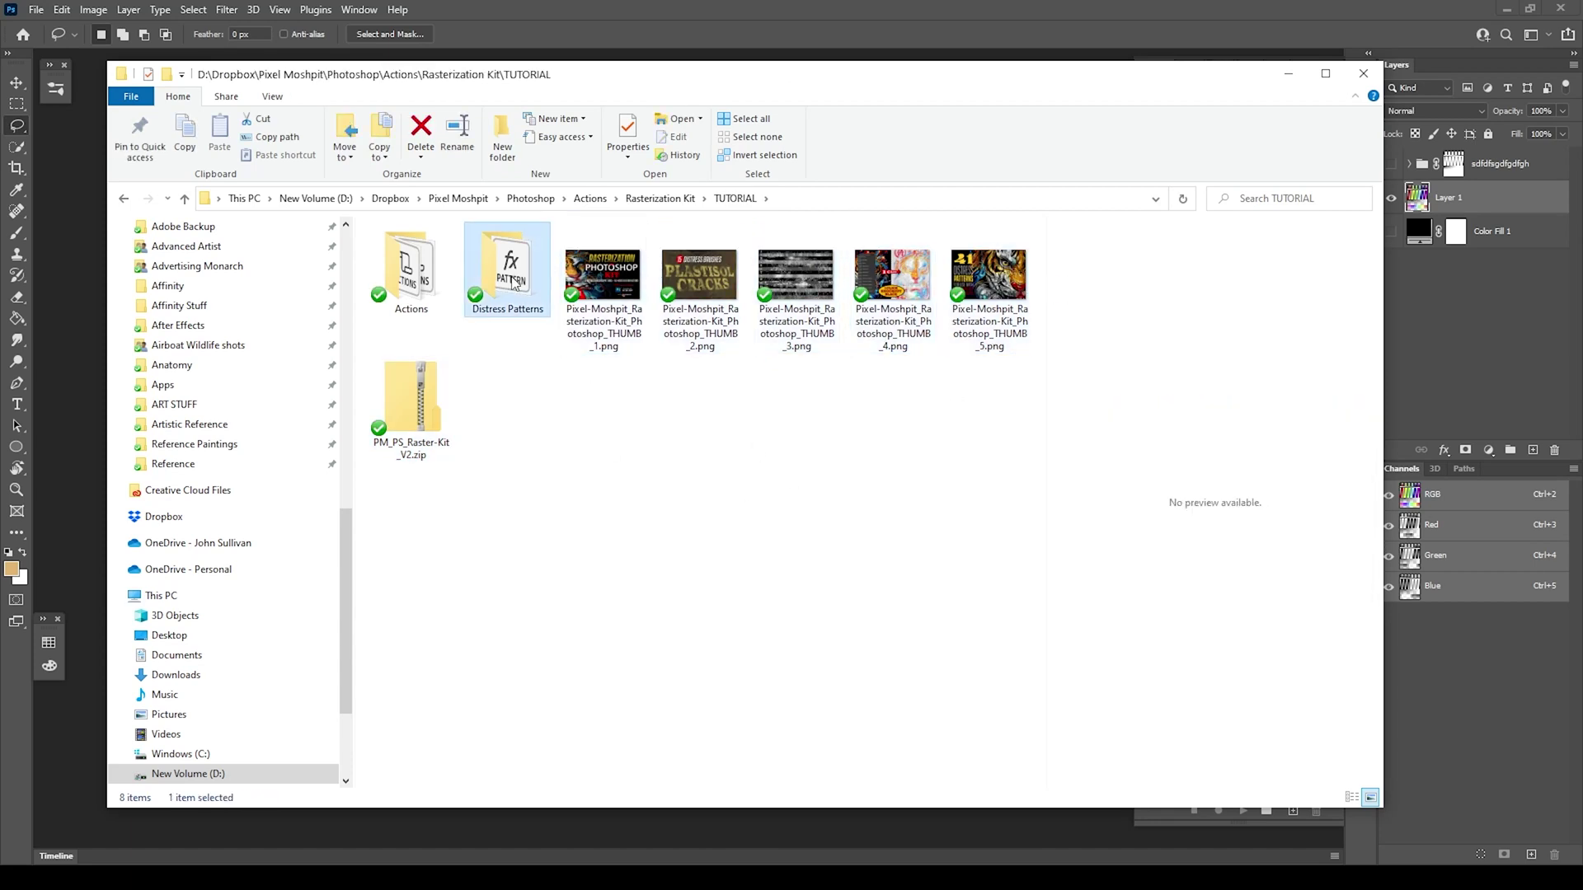
click(407, 286)
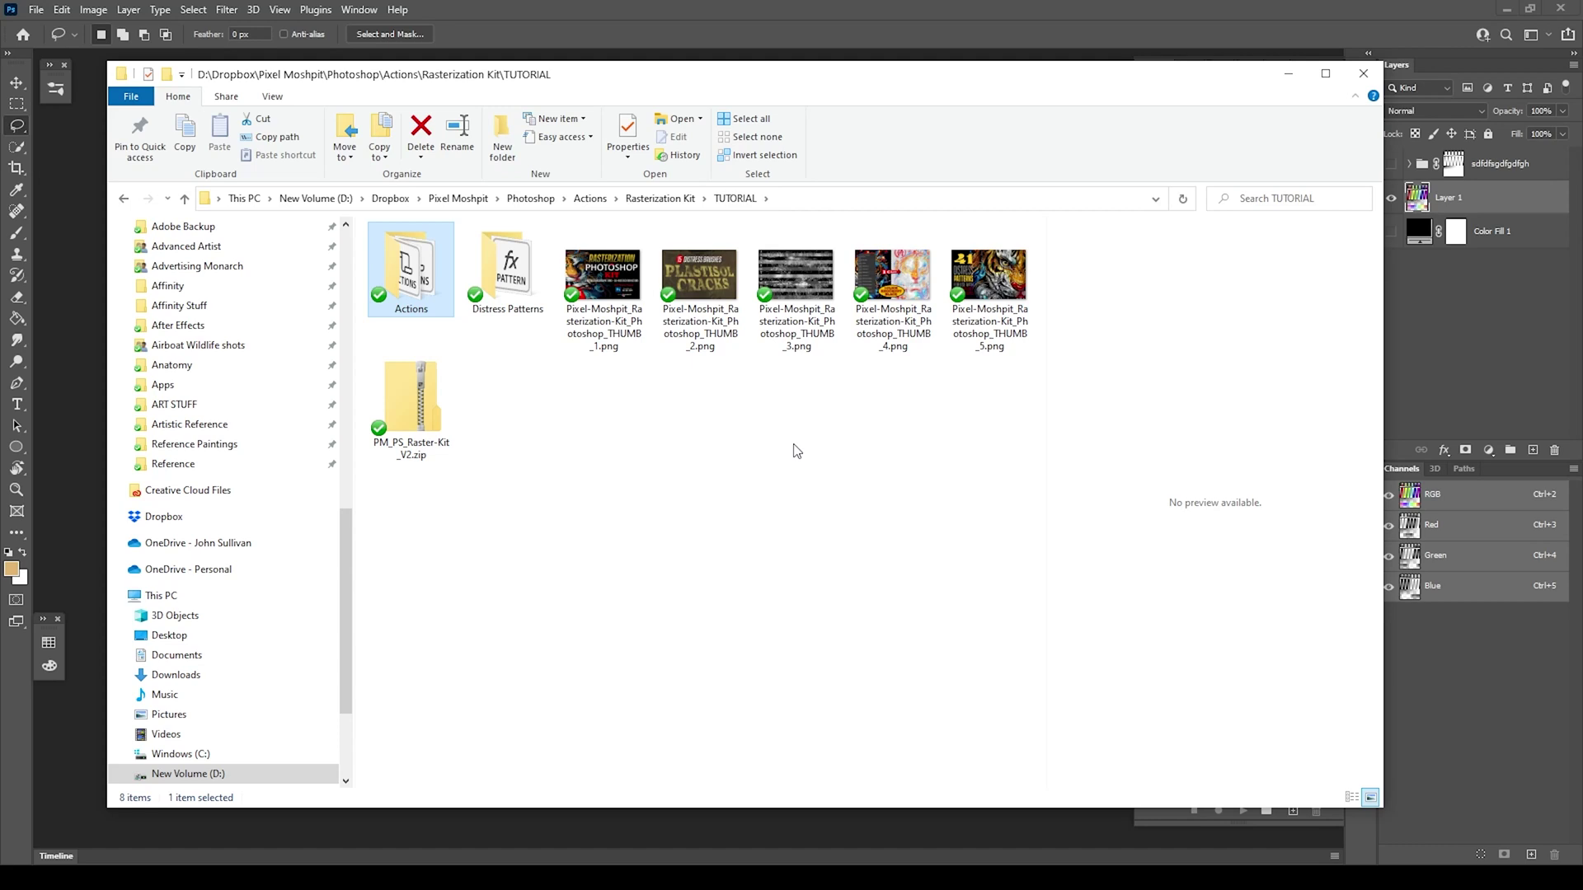
click(633, 419)
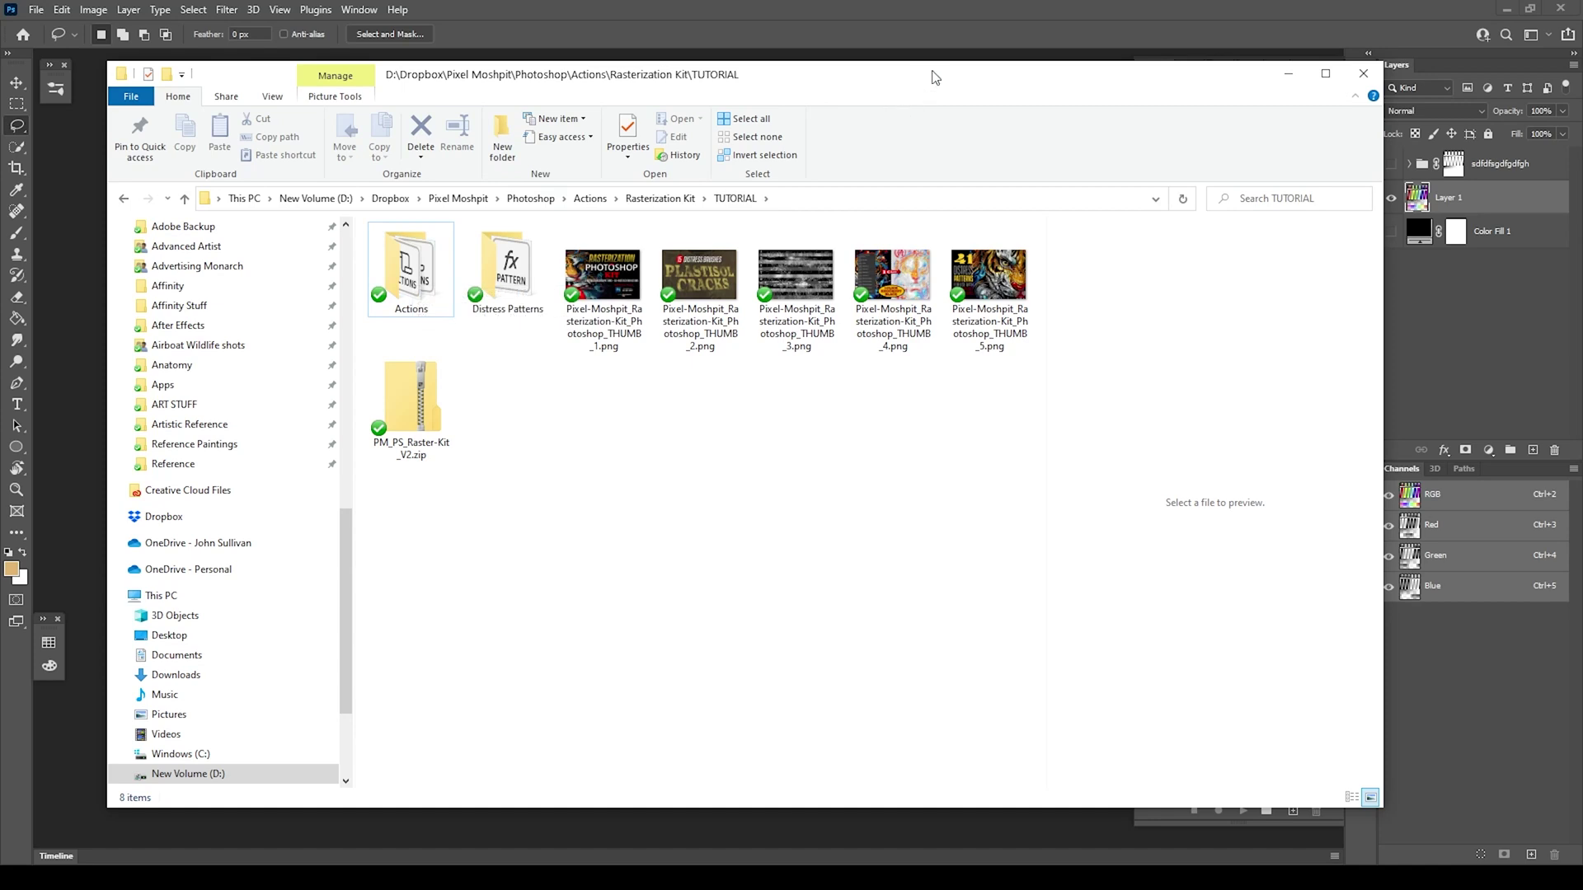
key(super+Down)
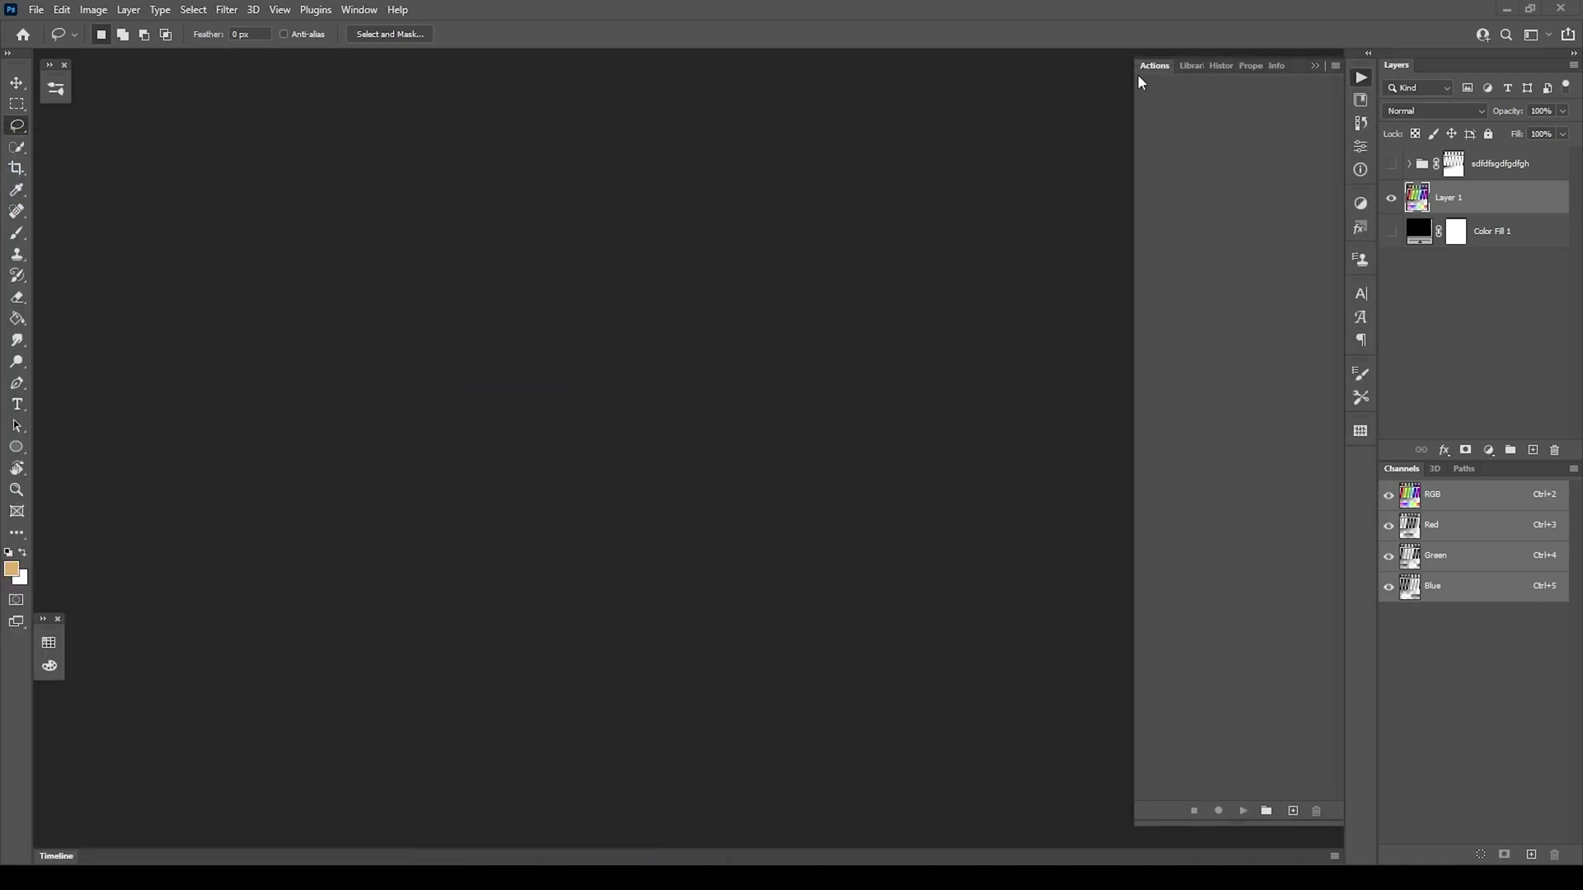
Step: Display the empty Actions panel beside the Layers panel using the Window menu
click(1361, 80)
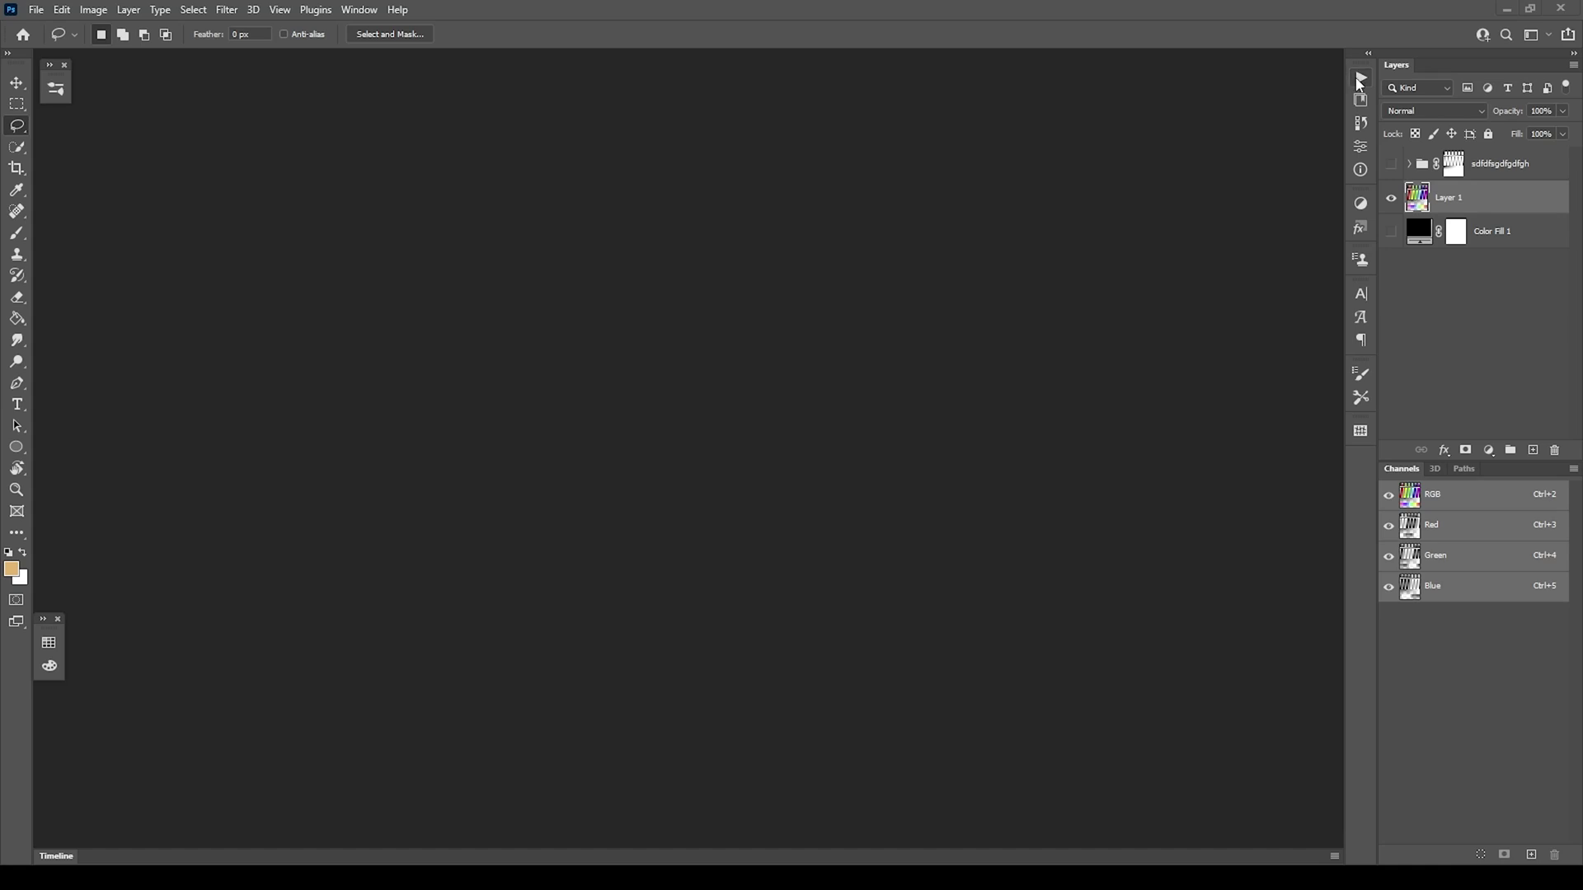
click(1365, 82)
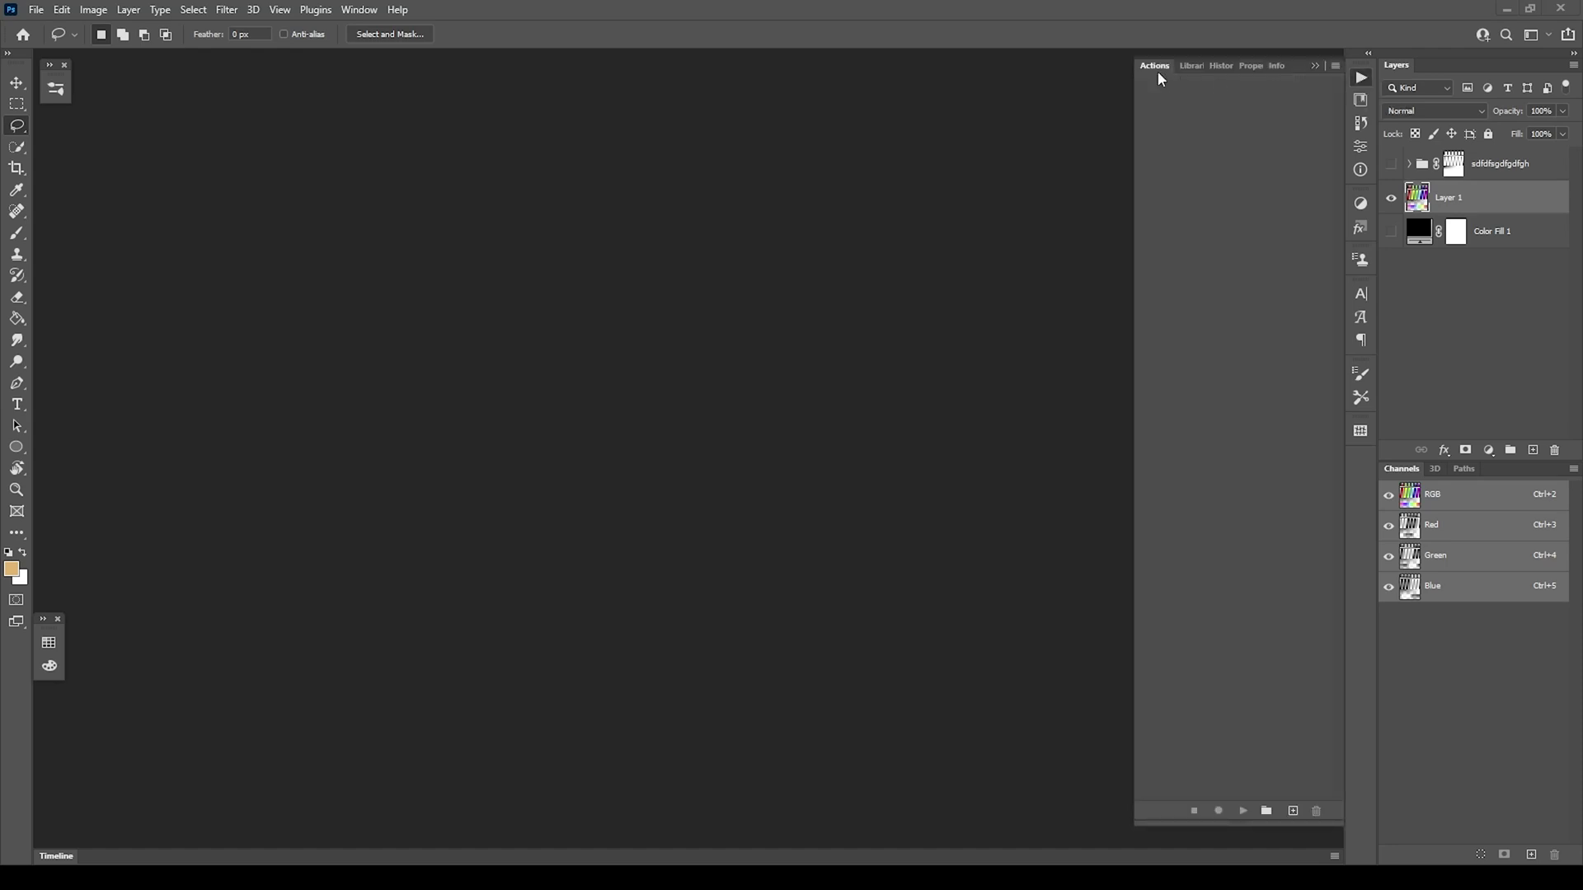
click(357, 11)
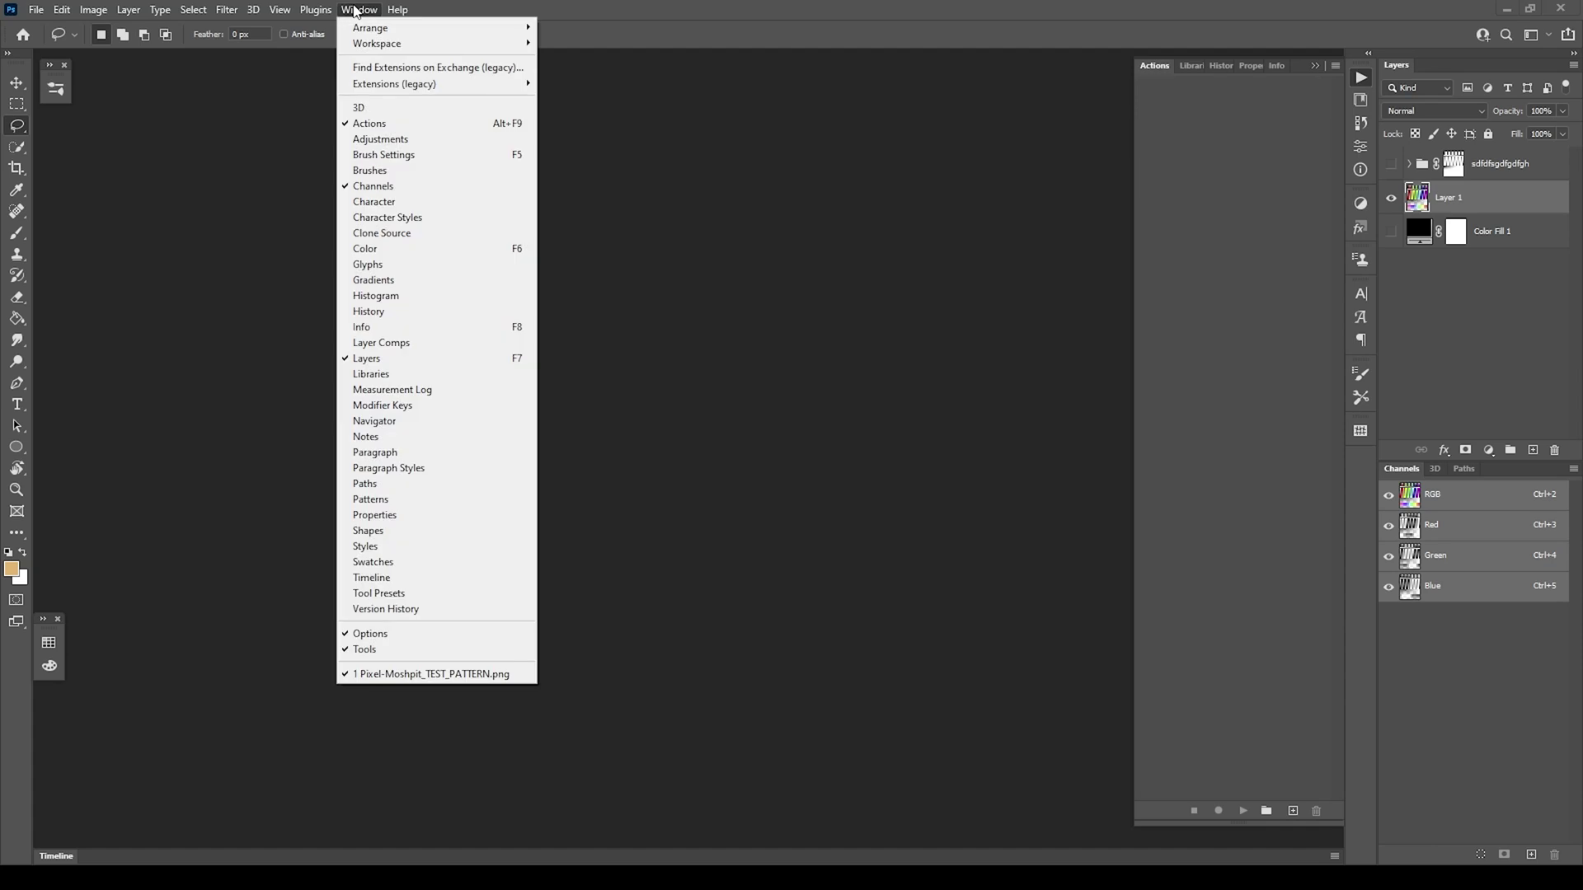
click(358, 10)
click(357, 11)
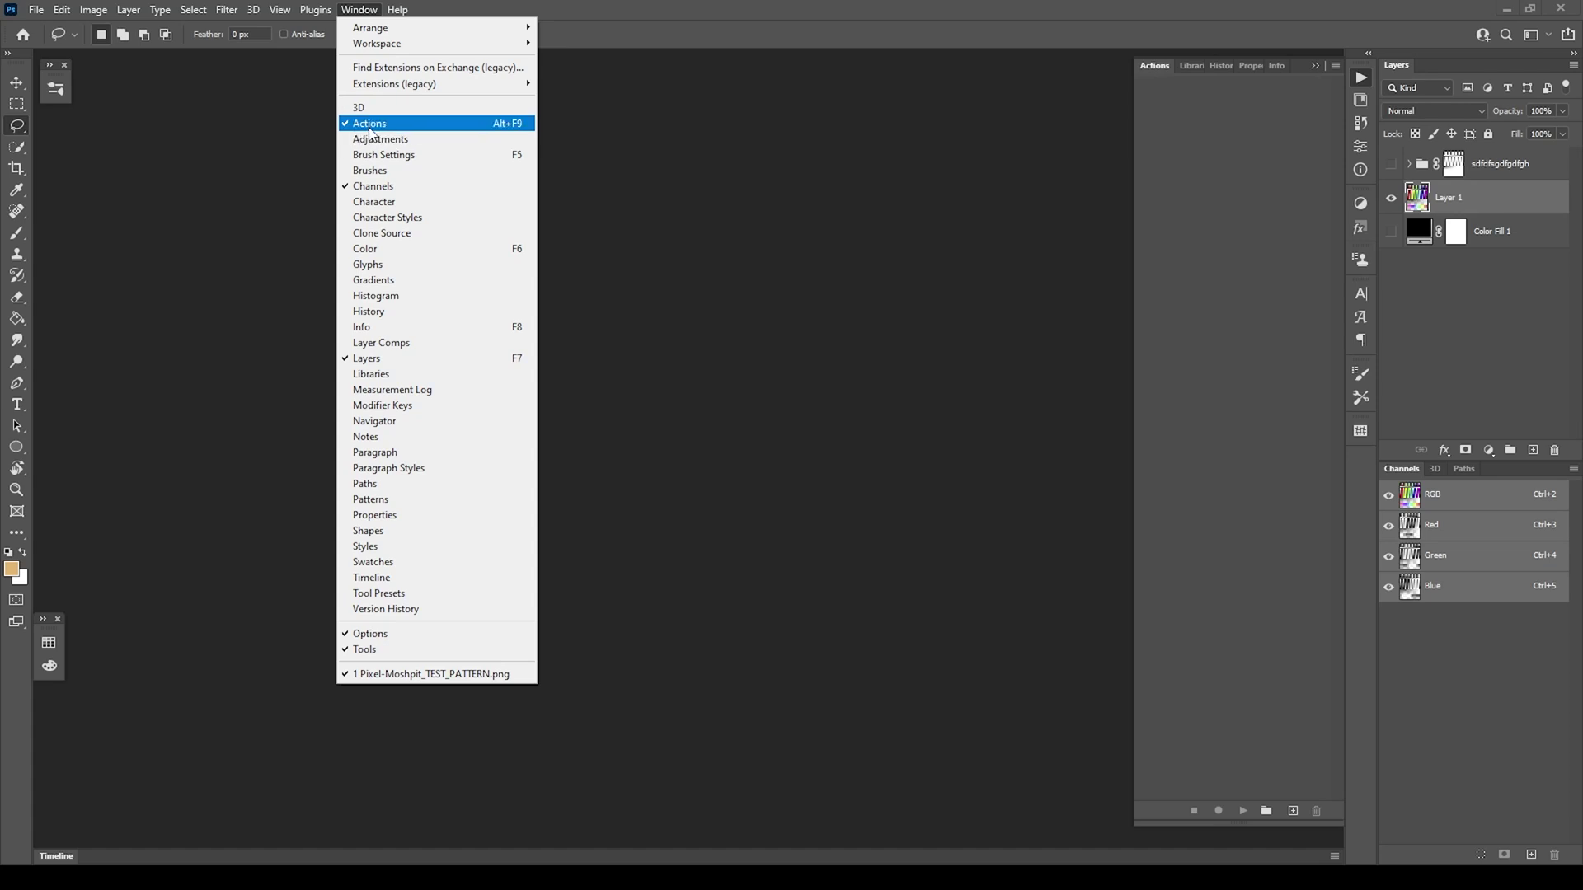
click(787, 11)
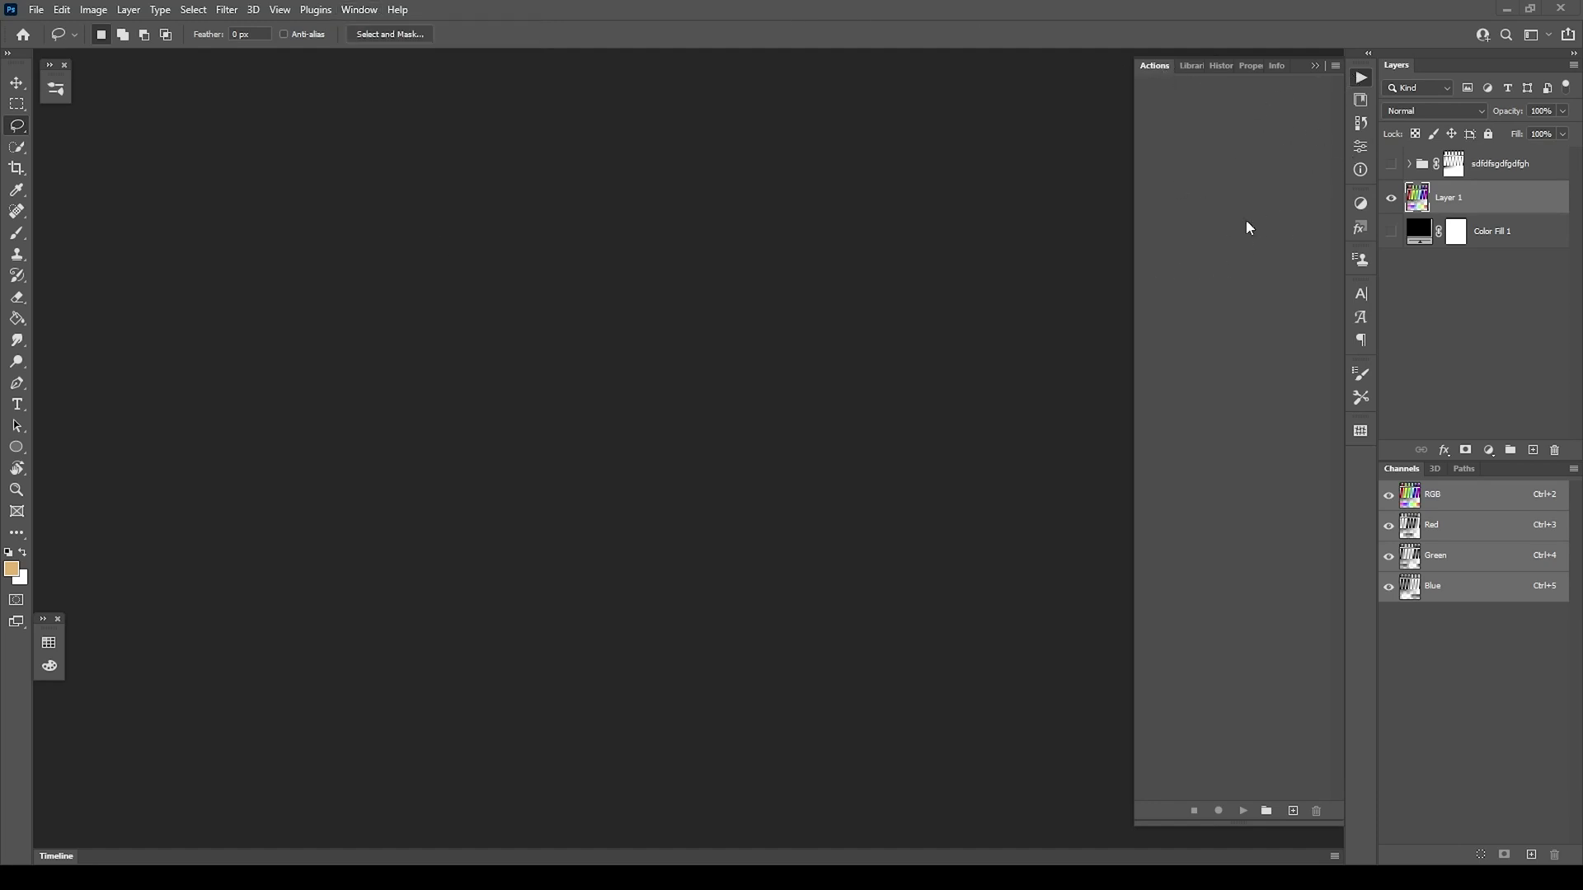
Step: Drag both .atn files from TUTORIAL\Actions onto the Actions panel, loading Raster Adjustments V2.0 and Rasterization V2.0 (300dpi)
key(alt+Tab)
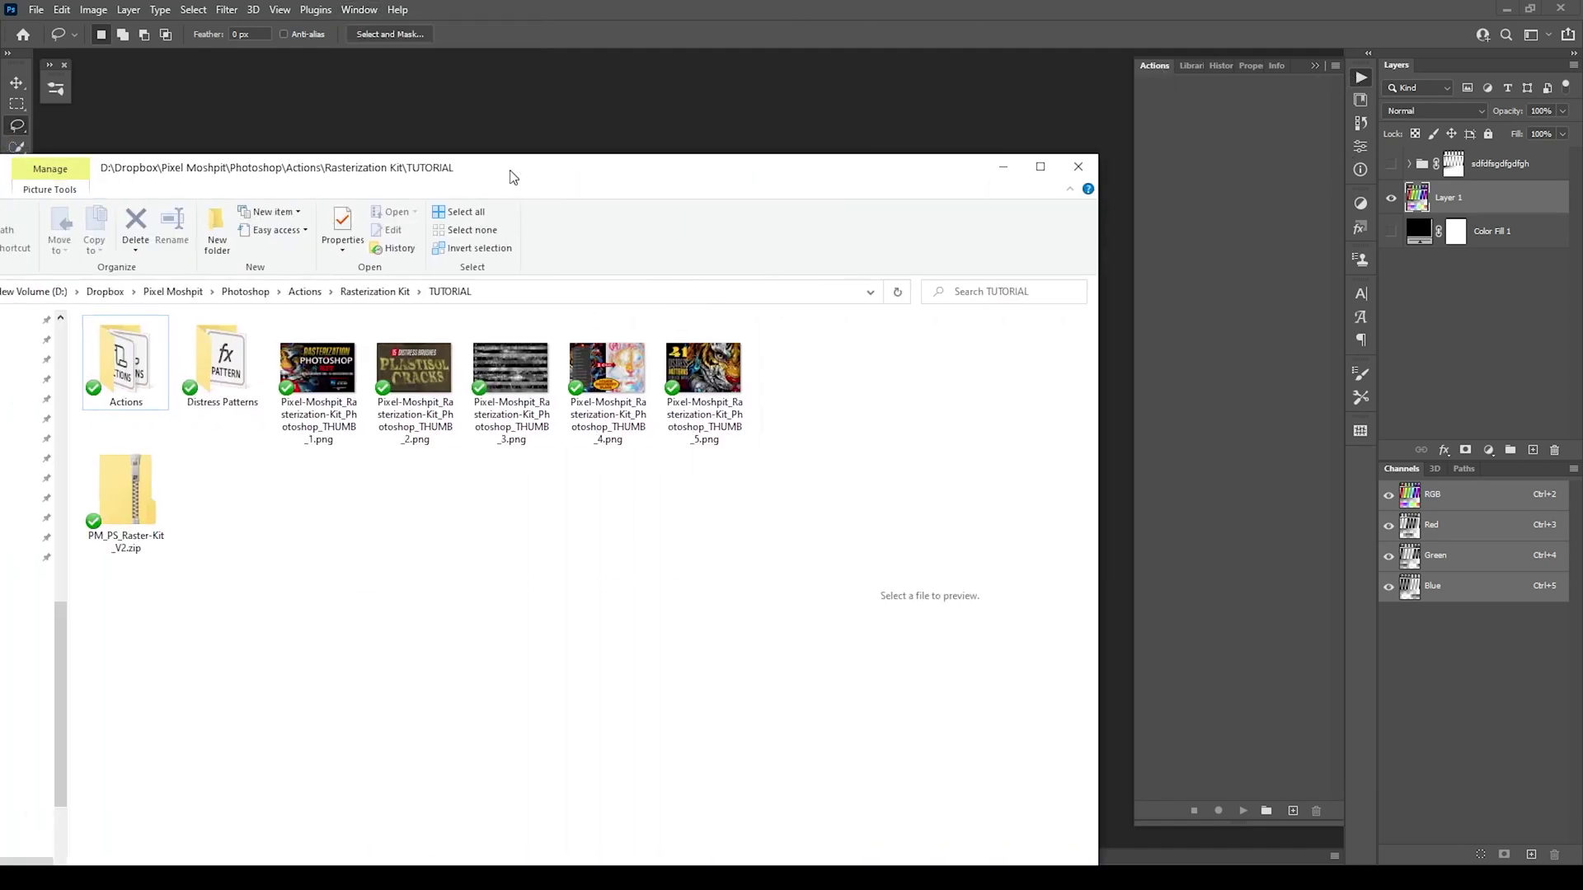
click(175, 257)
double_click(174, 257)
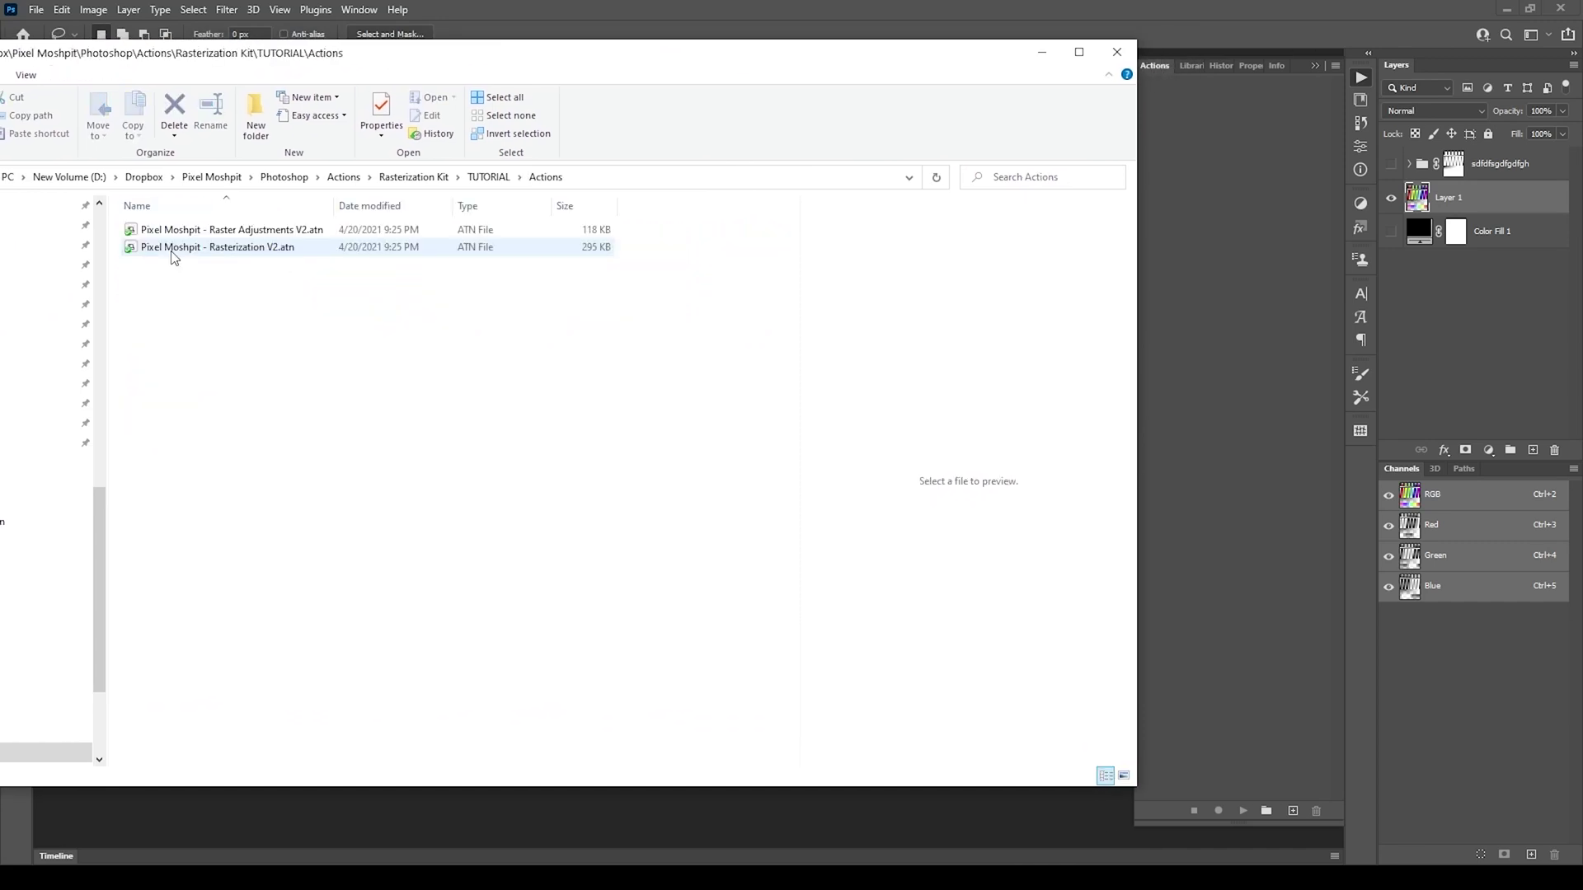
key(ctrl+a)
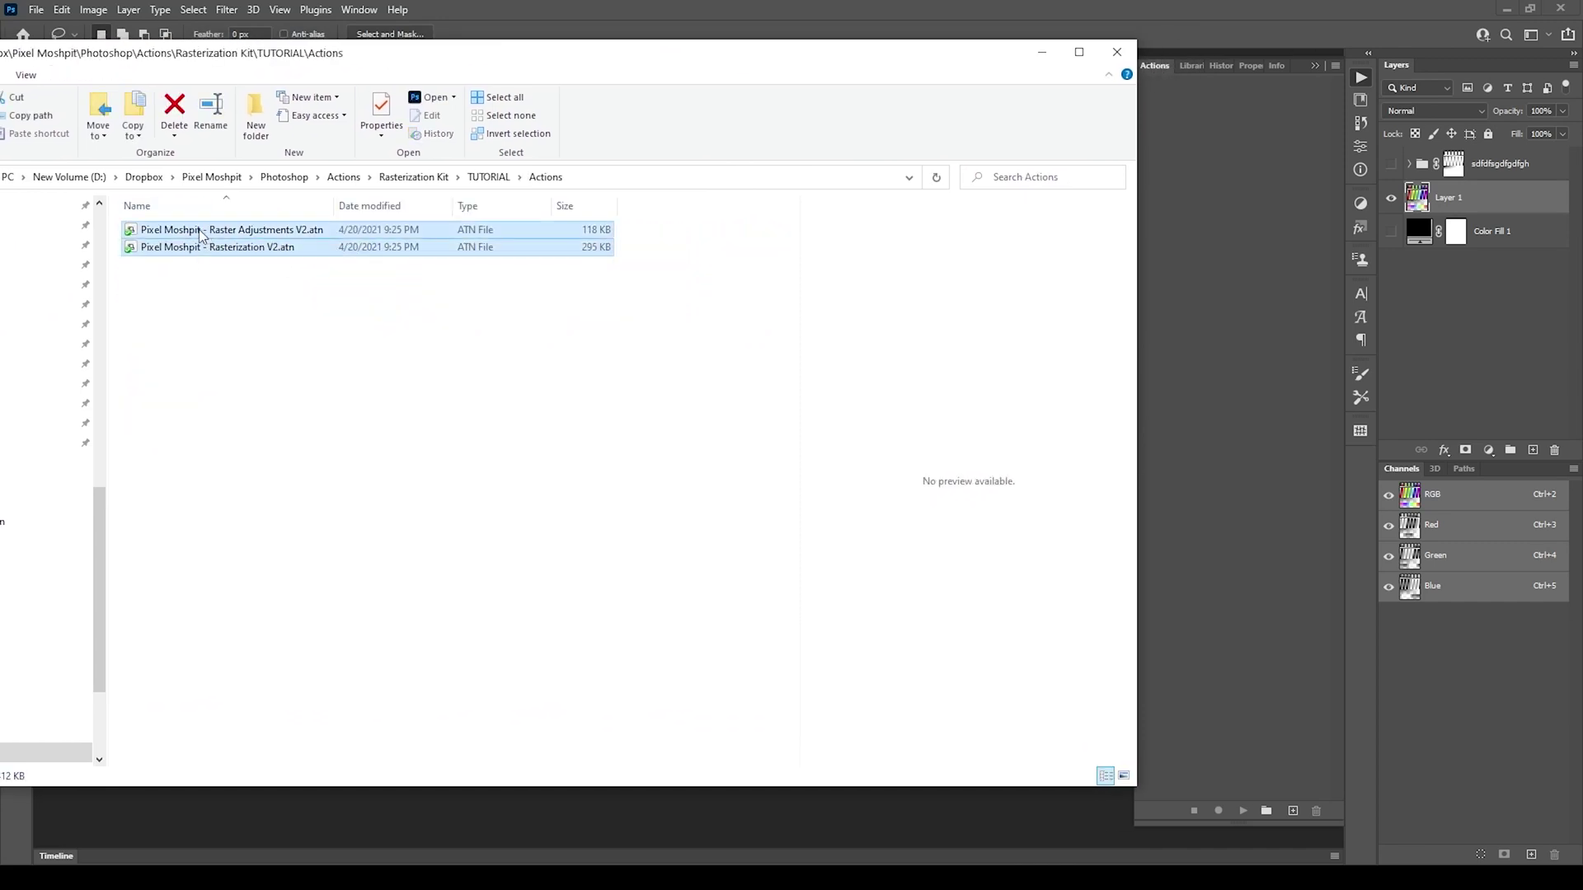
drag(201, 234, 1284, 299)
drag(1251, 153, 1251, 153)
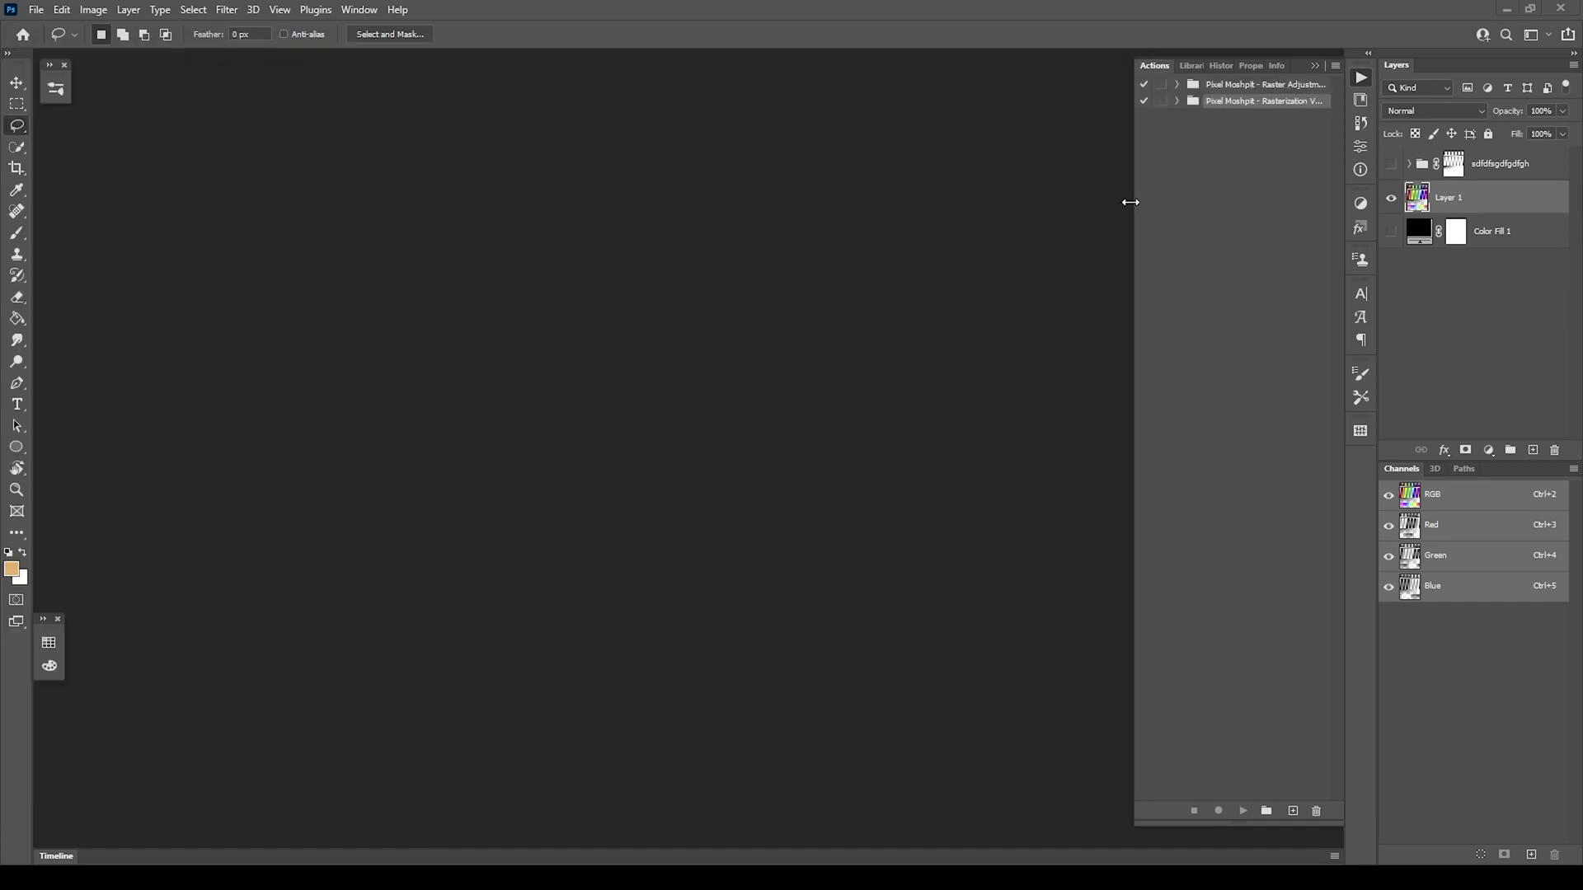
drag(1130, 202, 1086, 198)
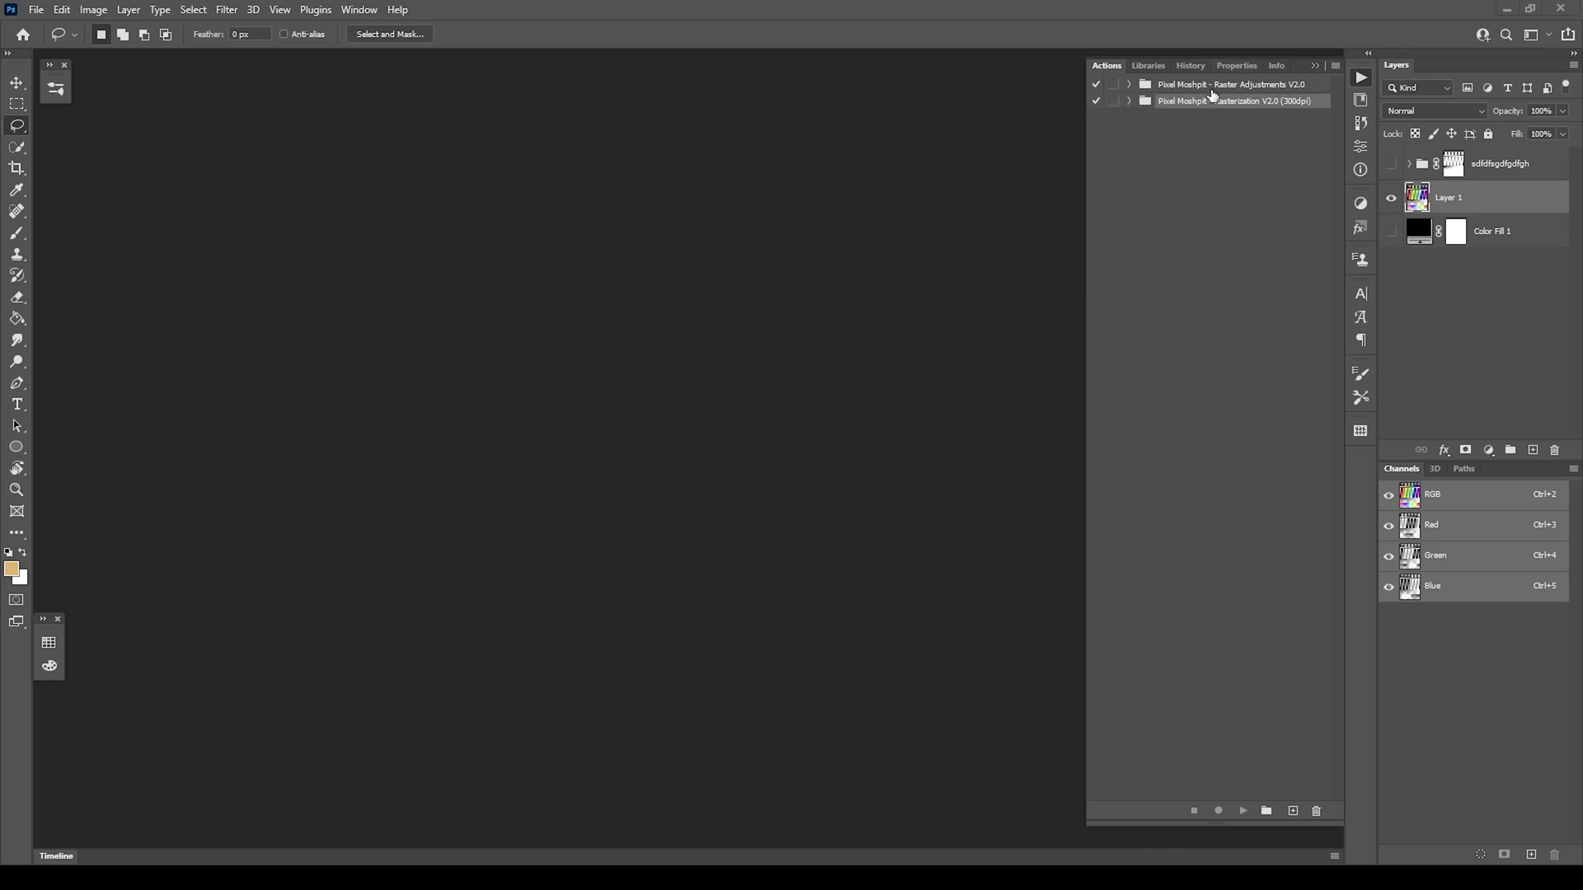
click(1129, 102)
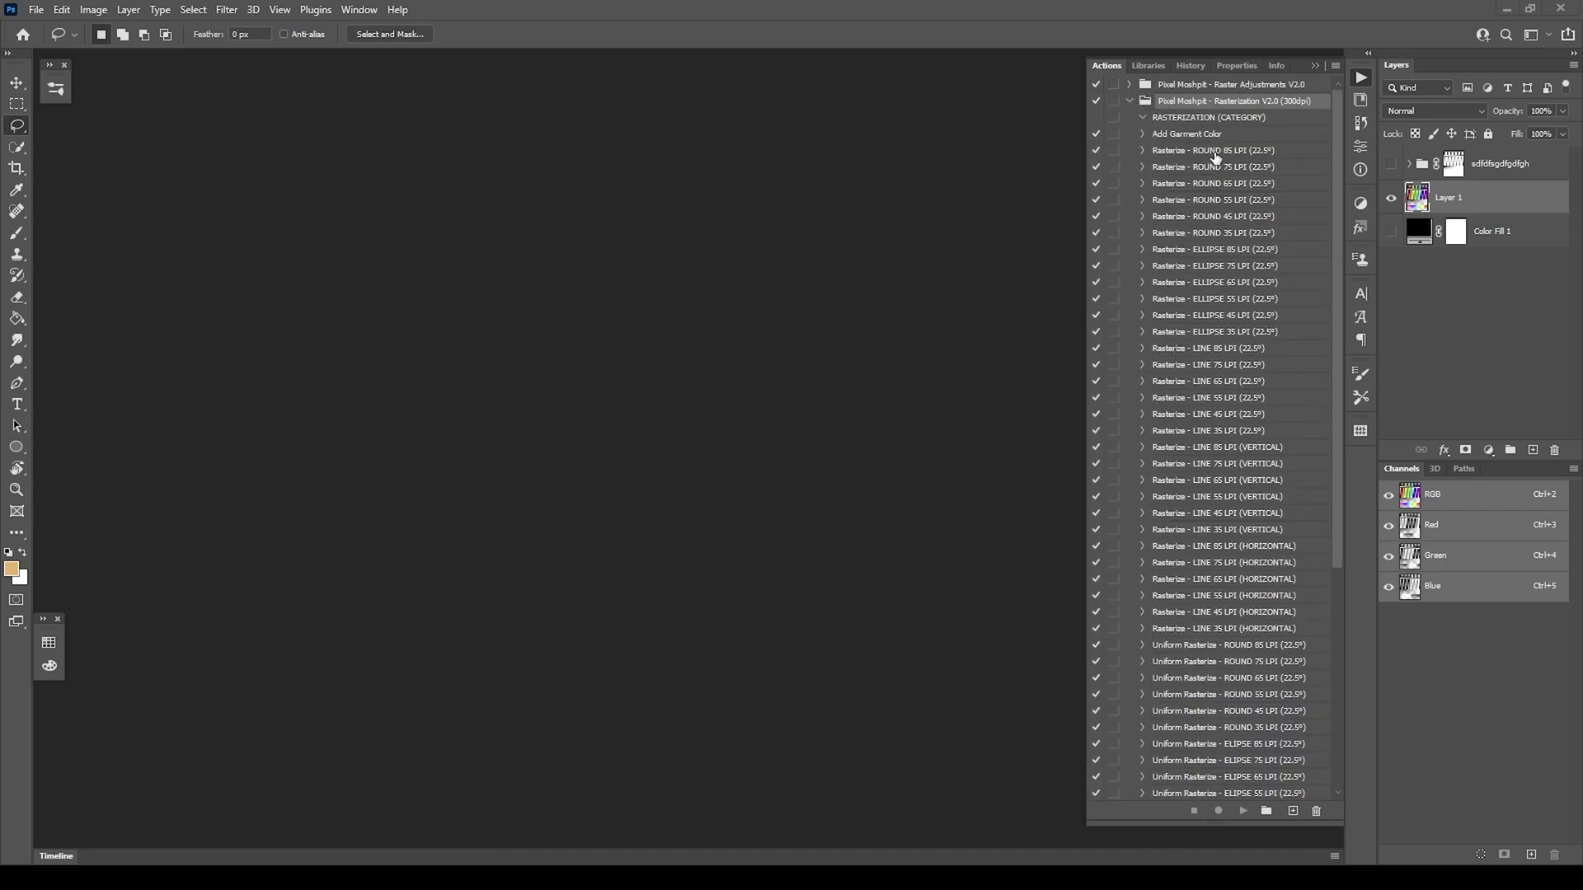
click(1133, 103)
click(1133, 103)
click(1203, 152)
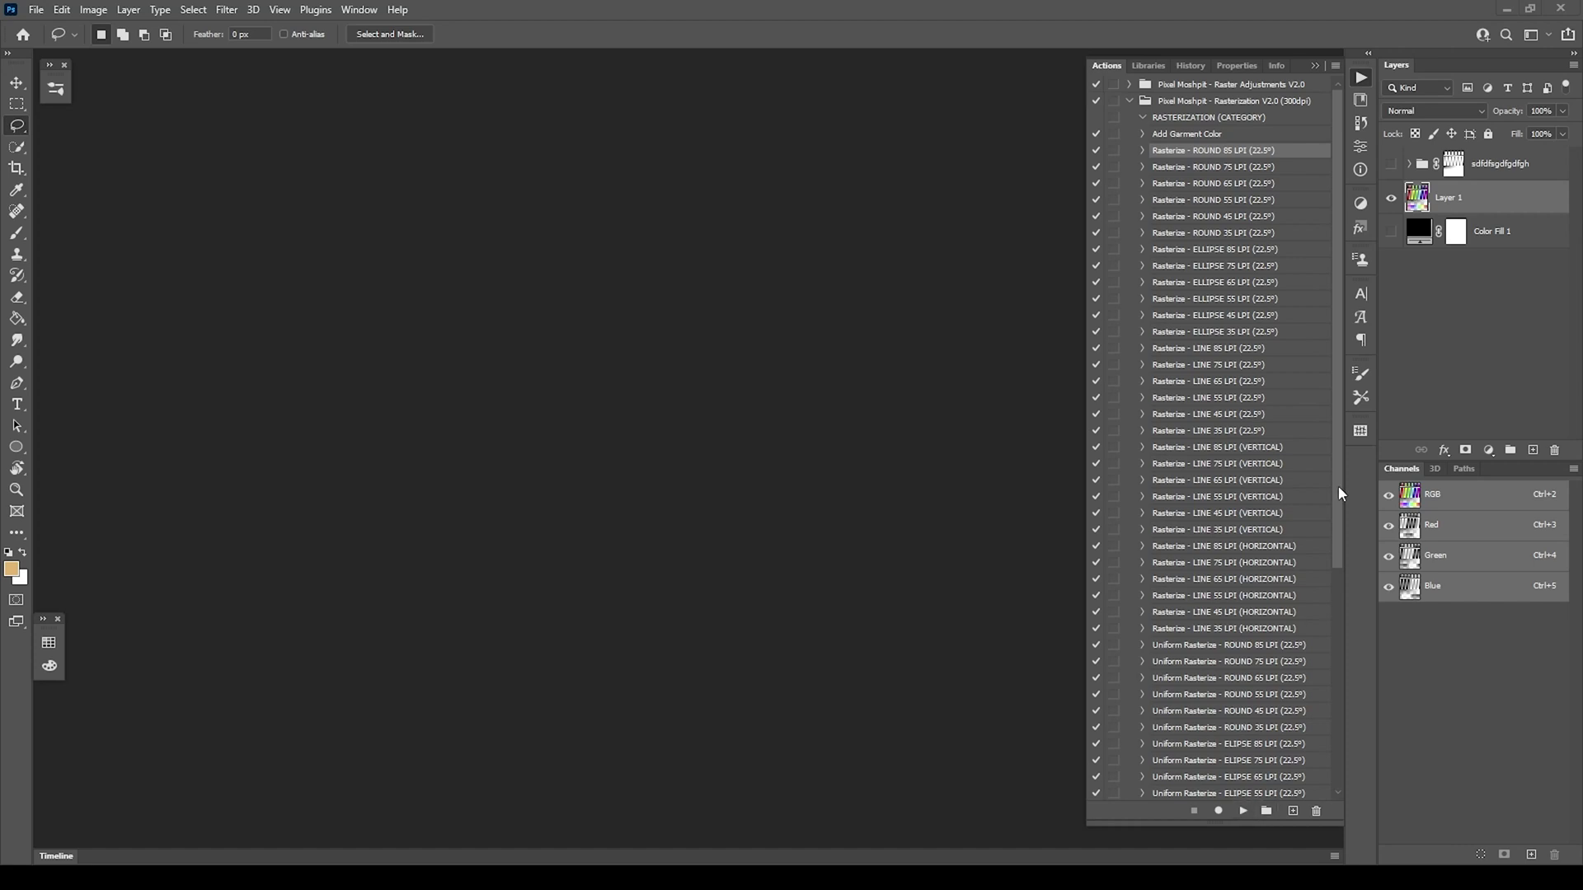
click(1126, 102)
click(1163, 86)
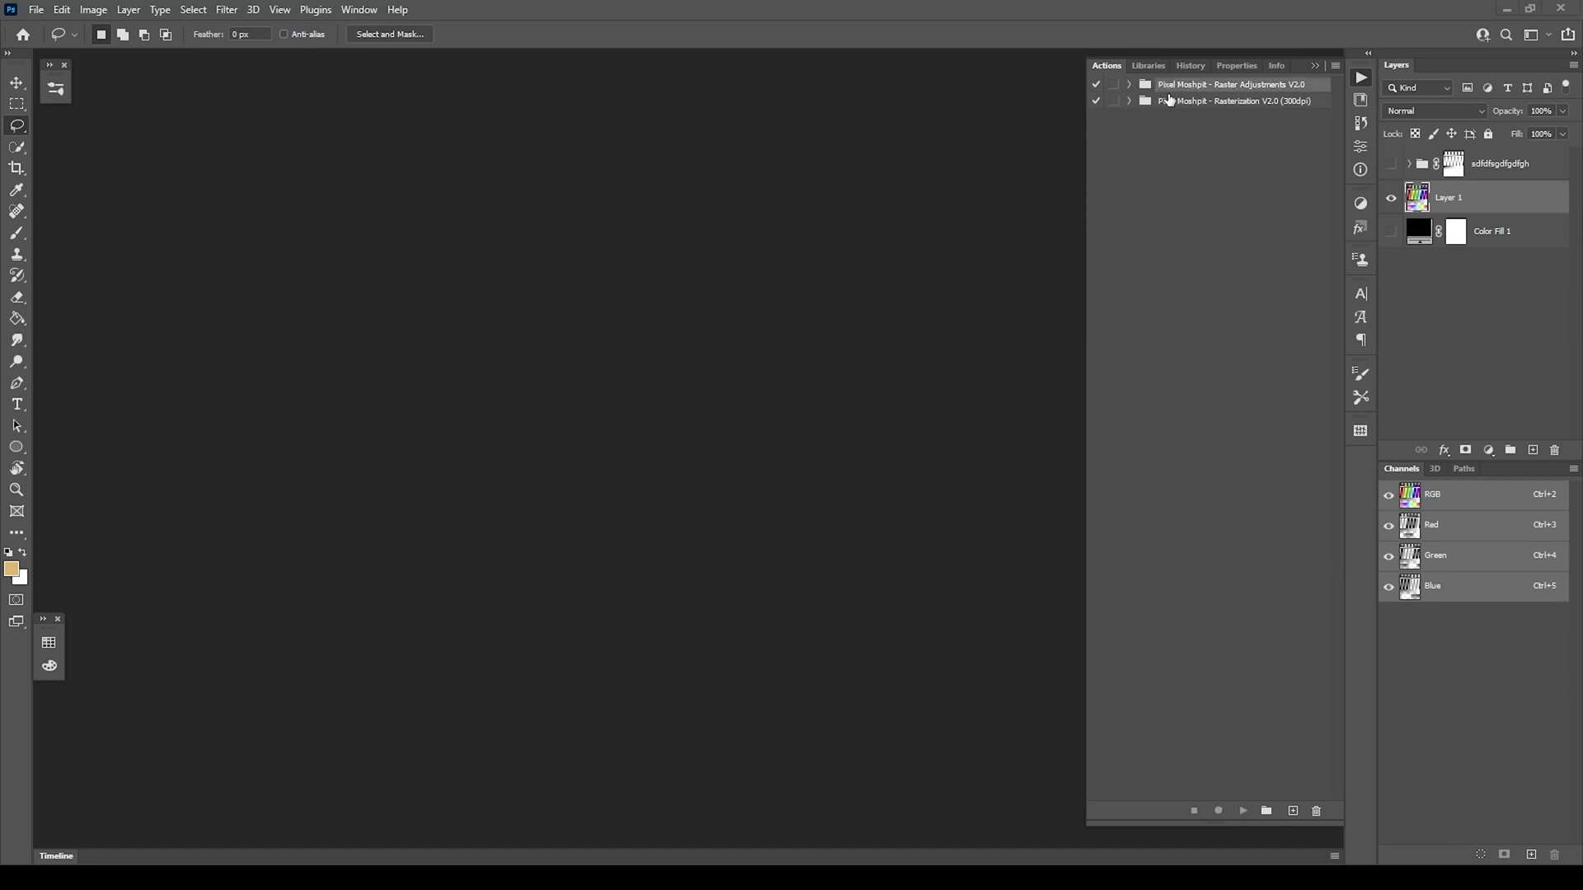
Step: Switch the Actions panel to Button Mode and resize it to one column of buttons
click(1337, 67)
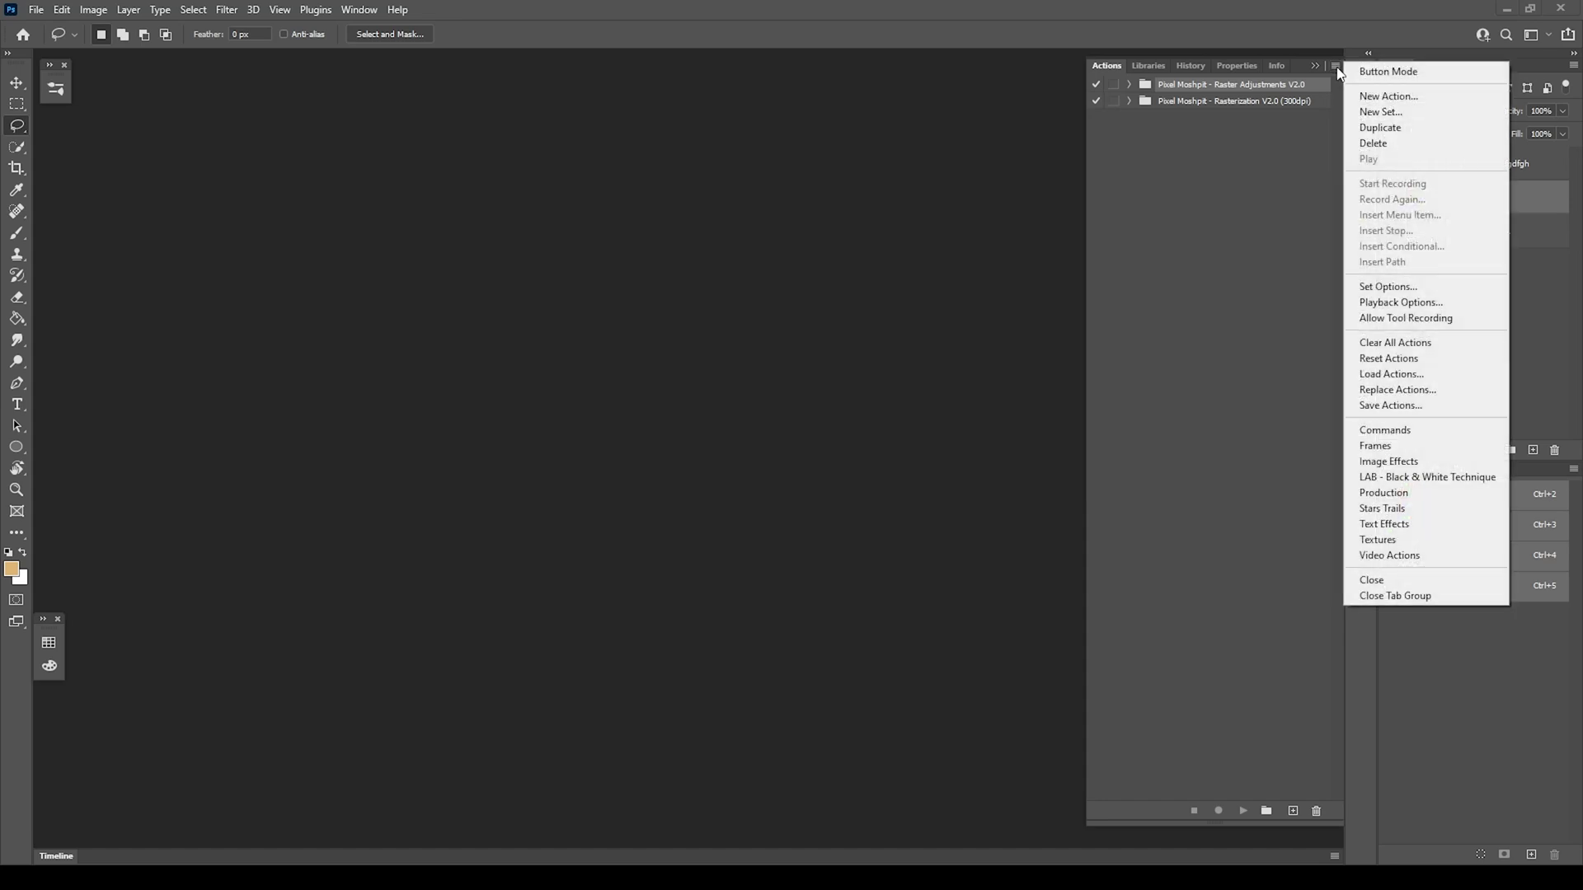
click(1401, 74)
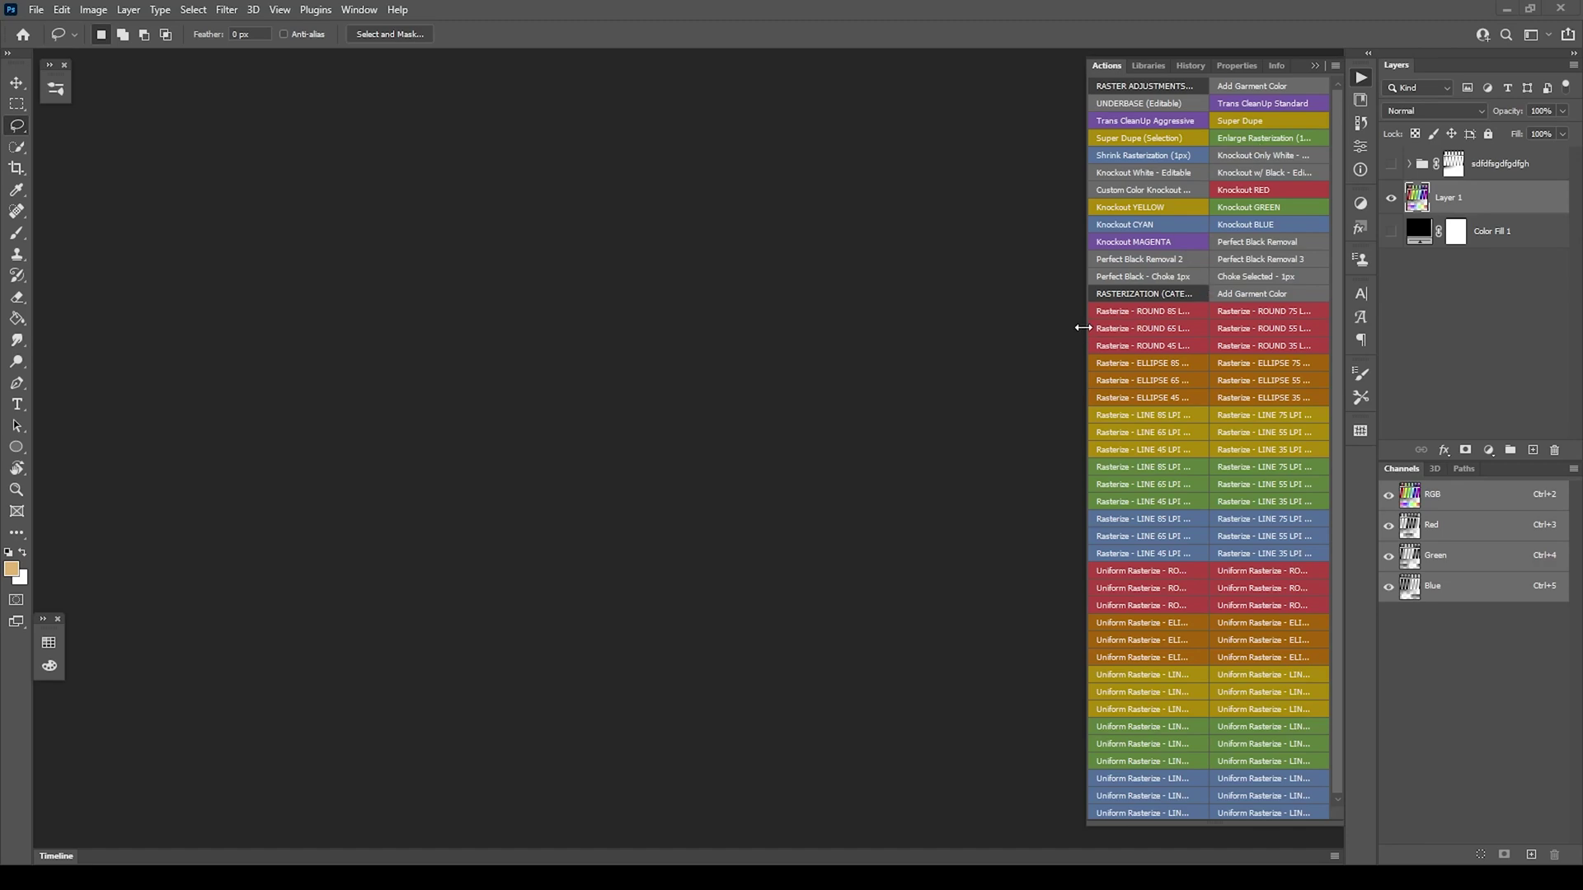
drag(1079, 324, 1008, 325)
drag(648, 343, 1164, 310)
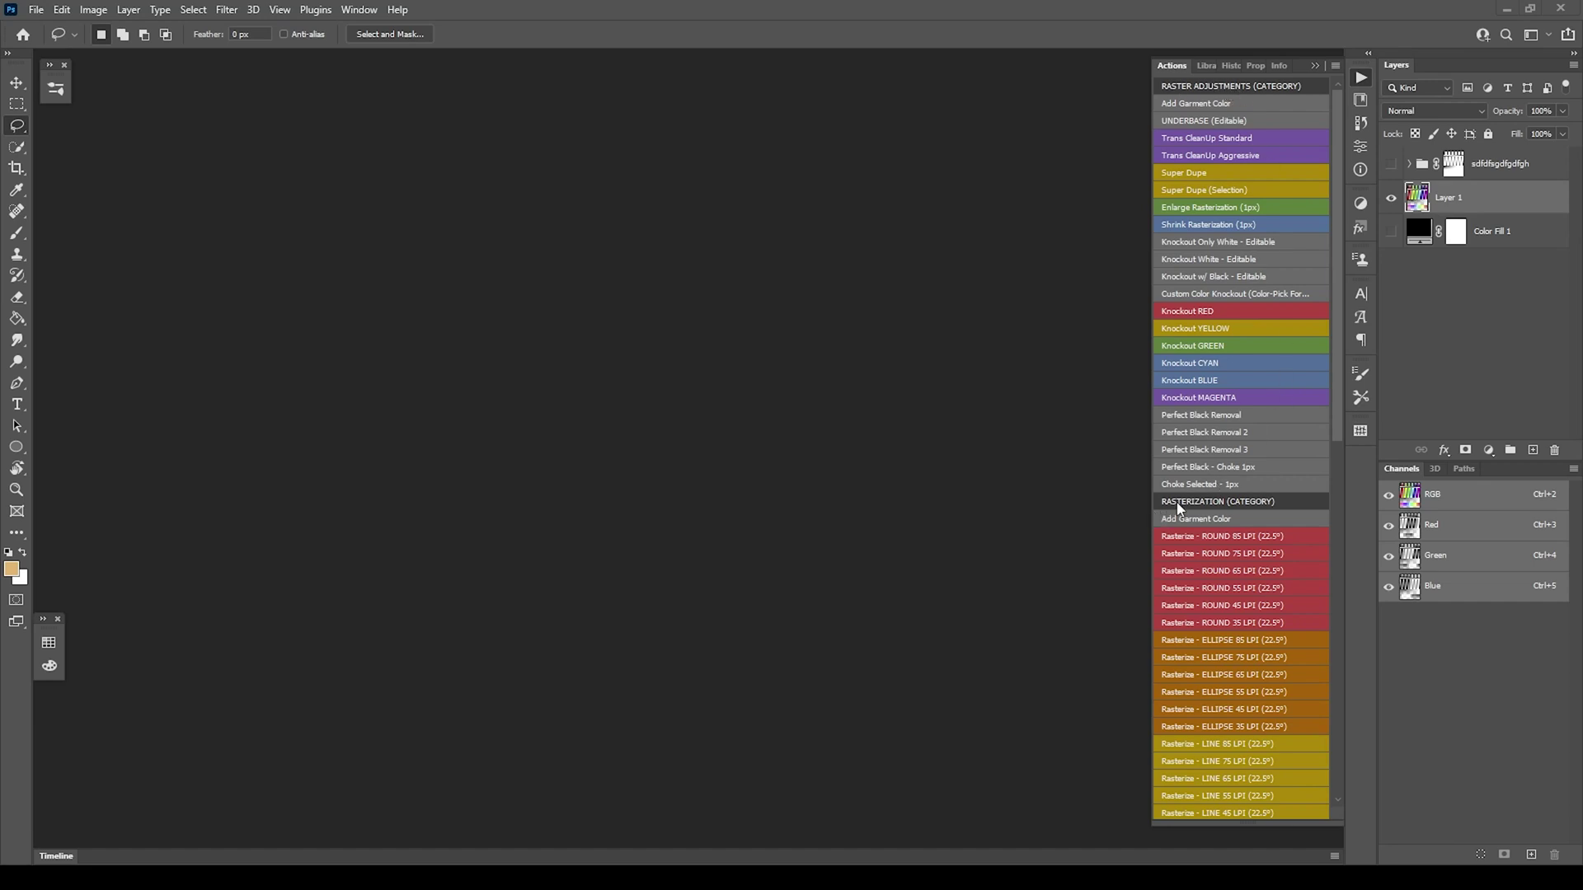
scroll(1237, 503, down, 3)
scroll(1235, 376, up, 3)
scroll(1232, 532, down, 6)
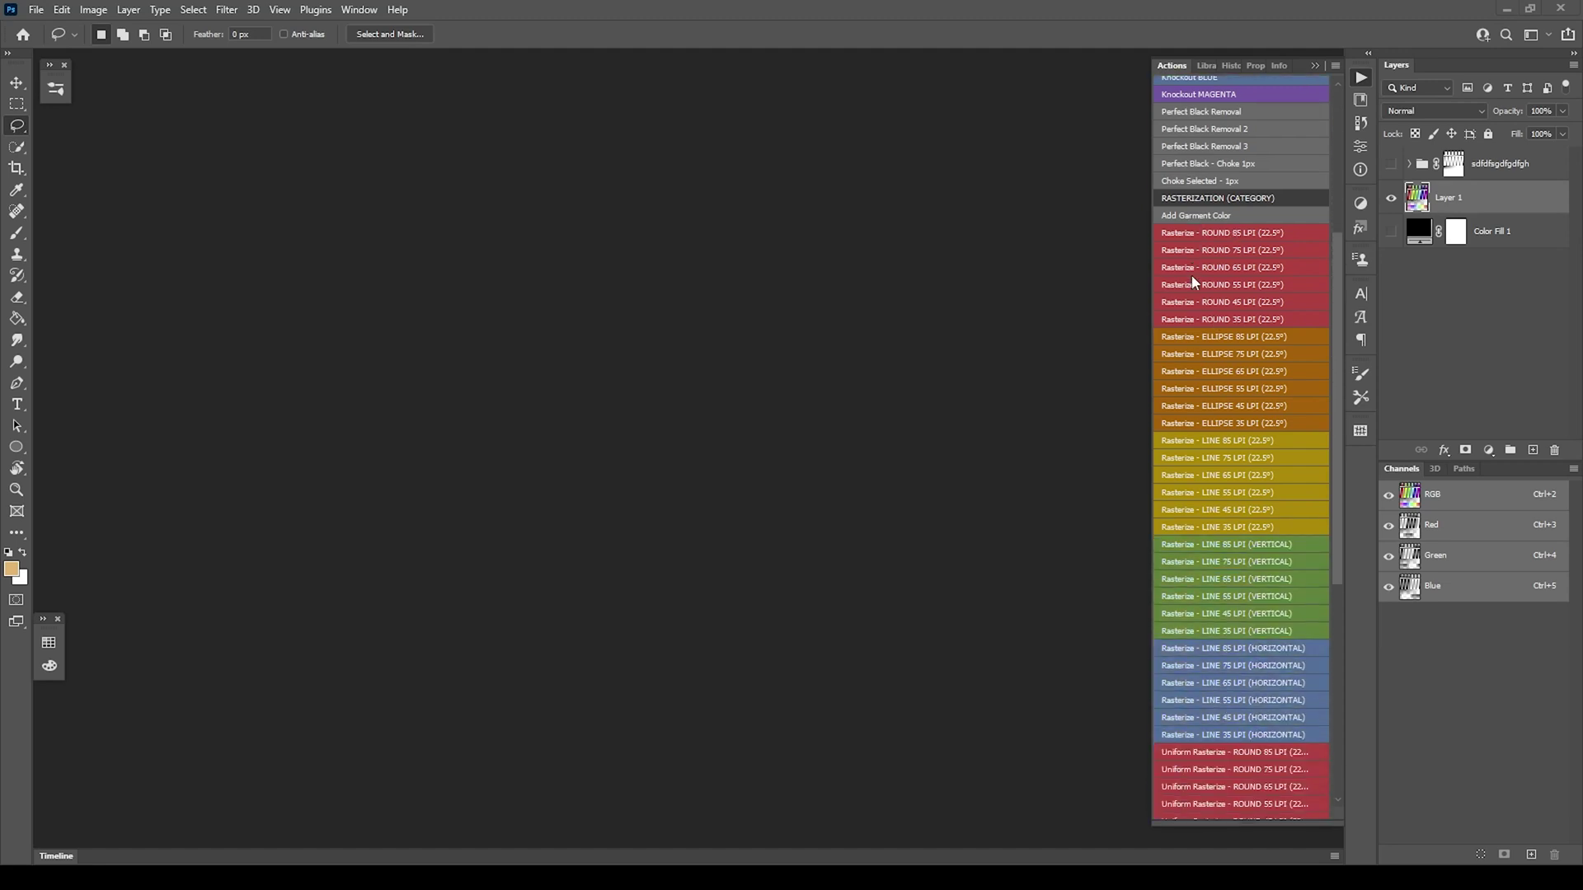
scroll(1244, 254, down, 3)
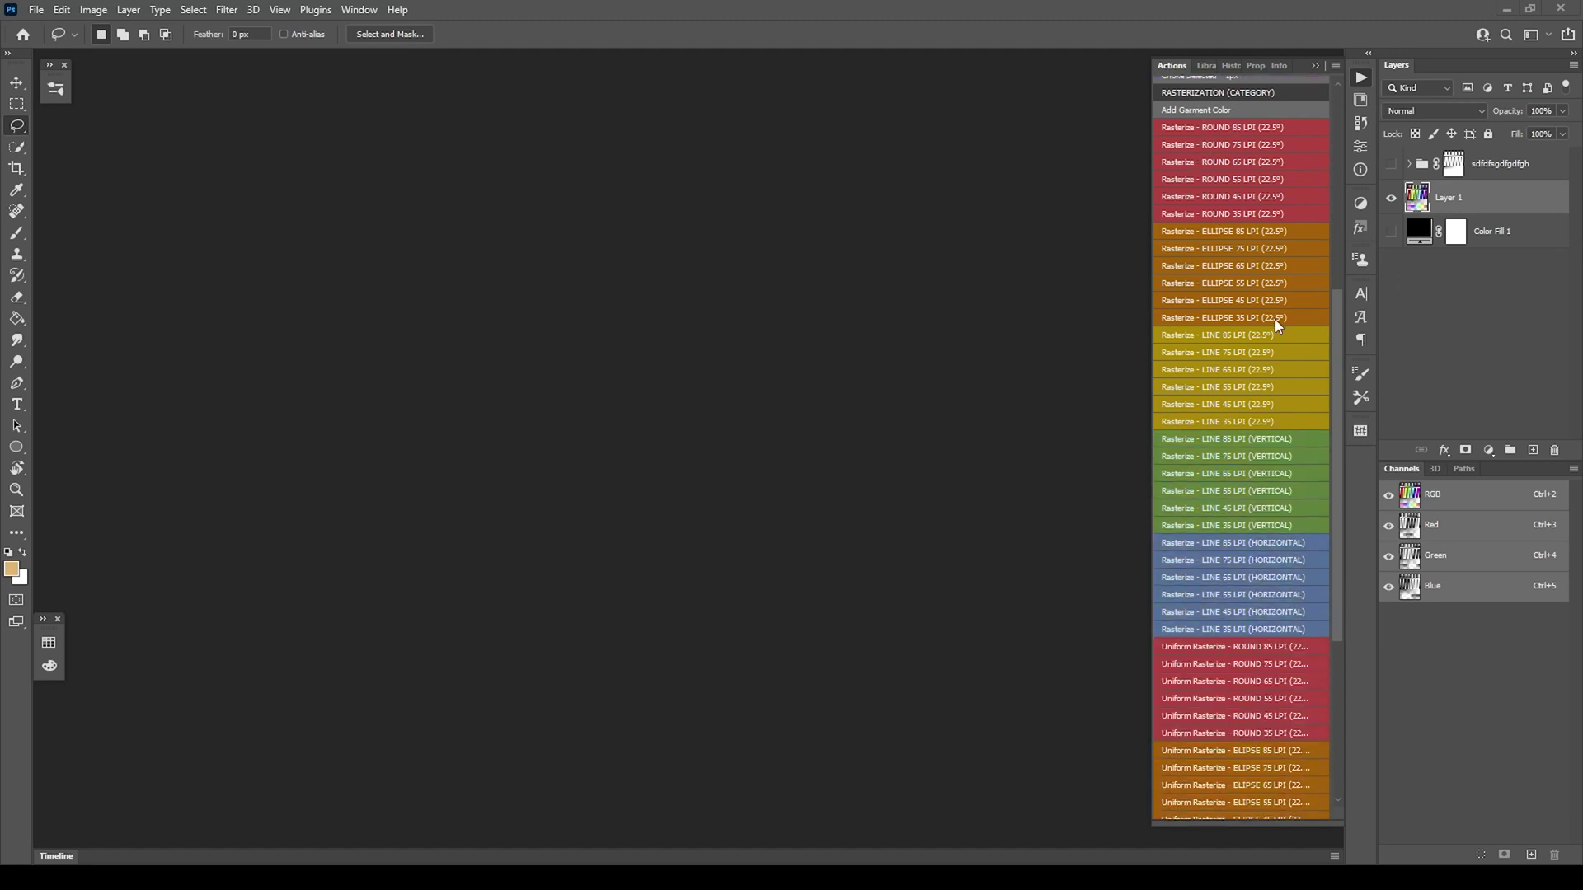
scroll(1274, 319, down, 4)
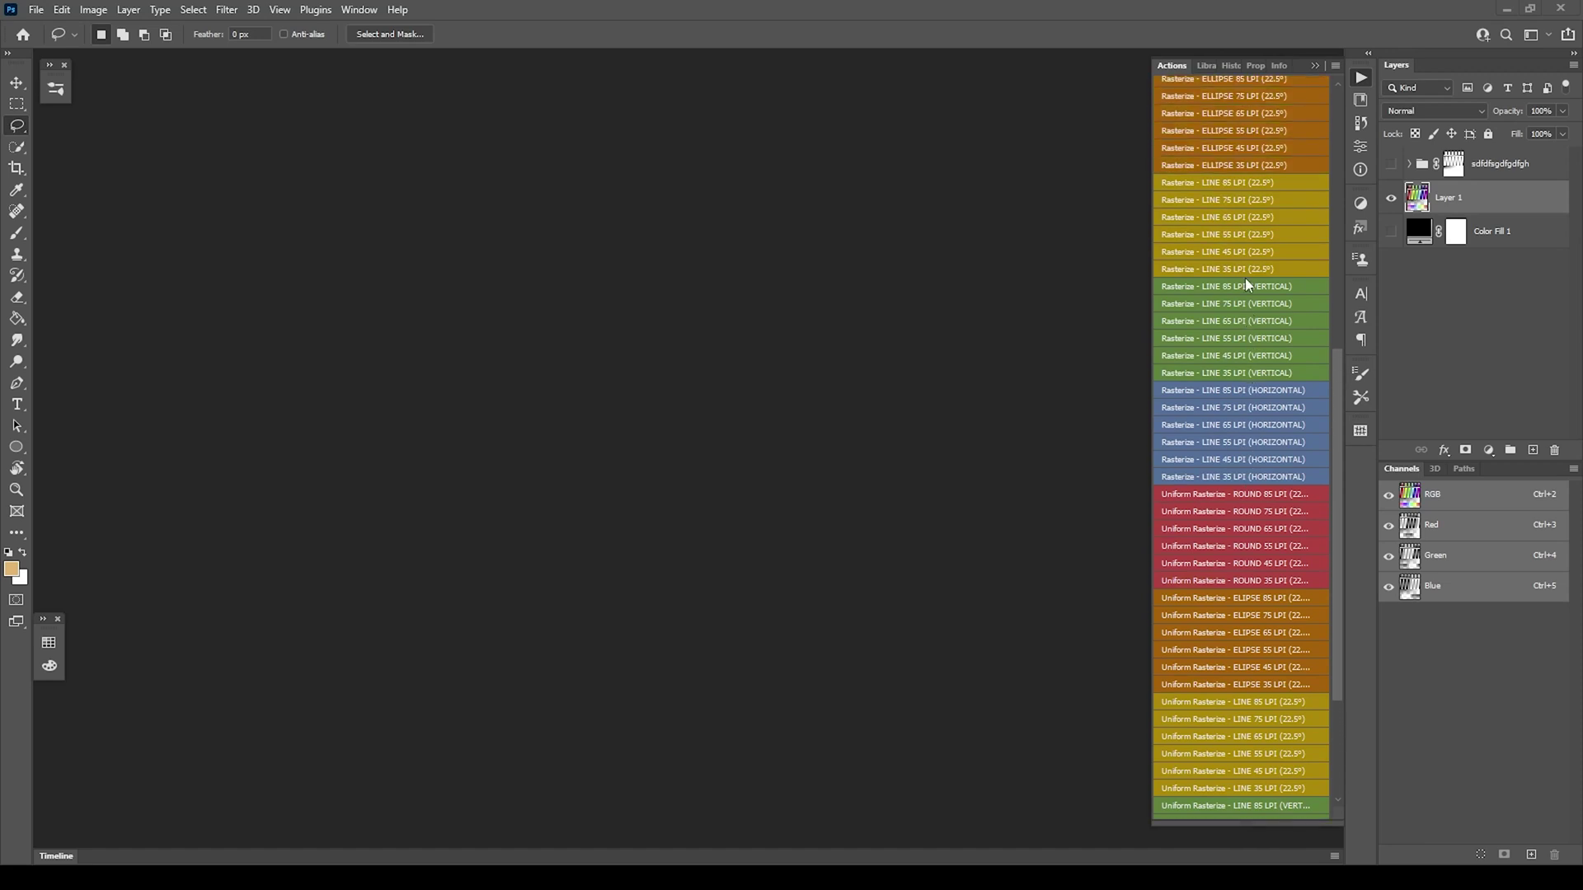
scroll(1245, 278, up, 12)
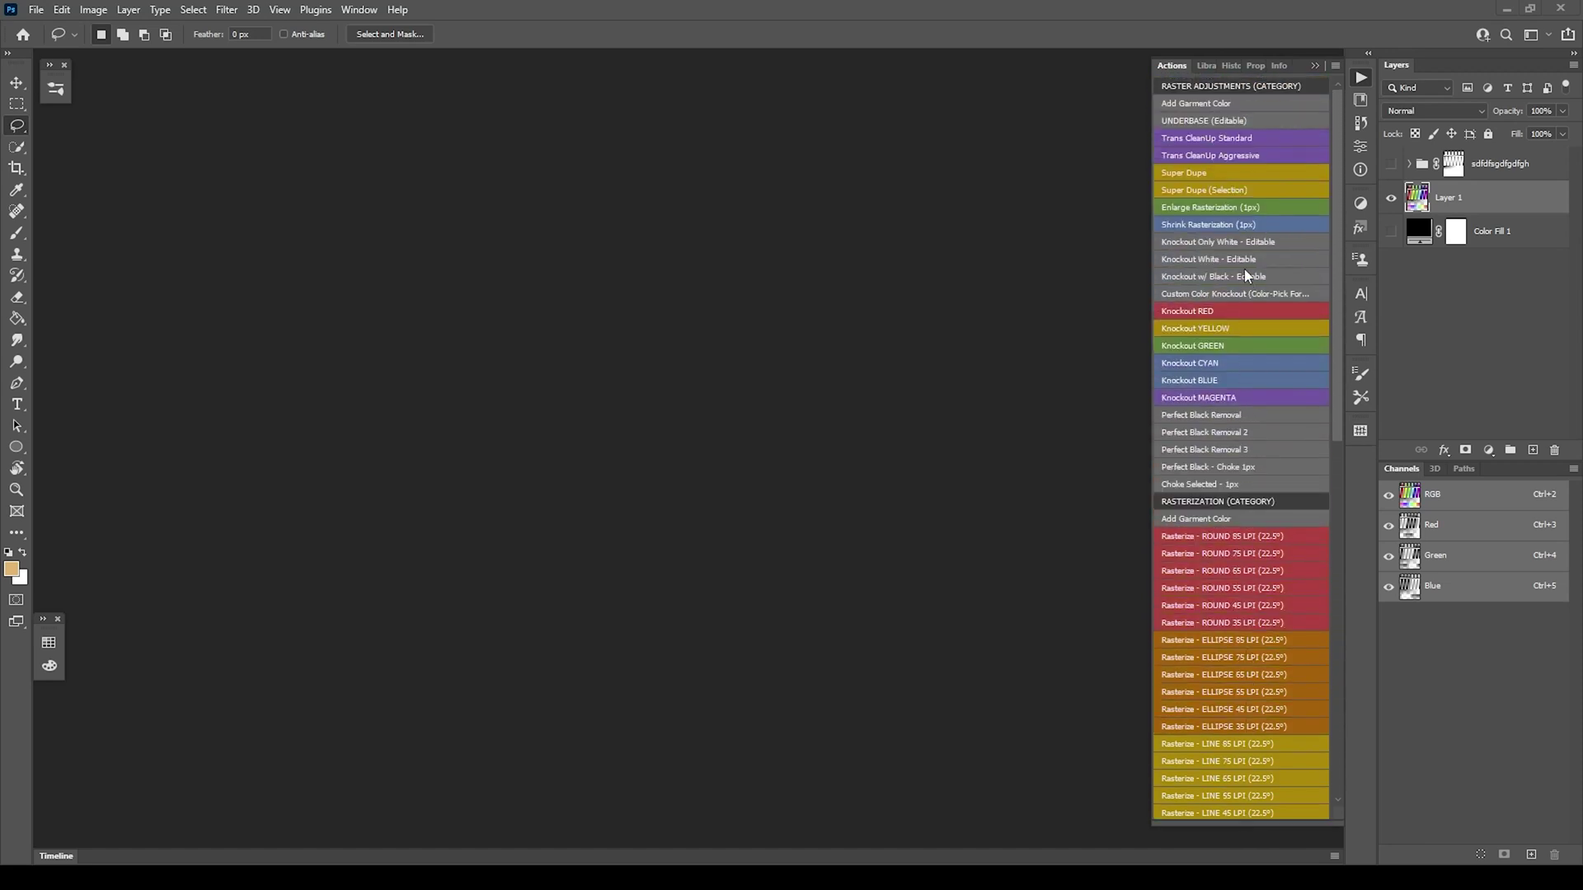